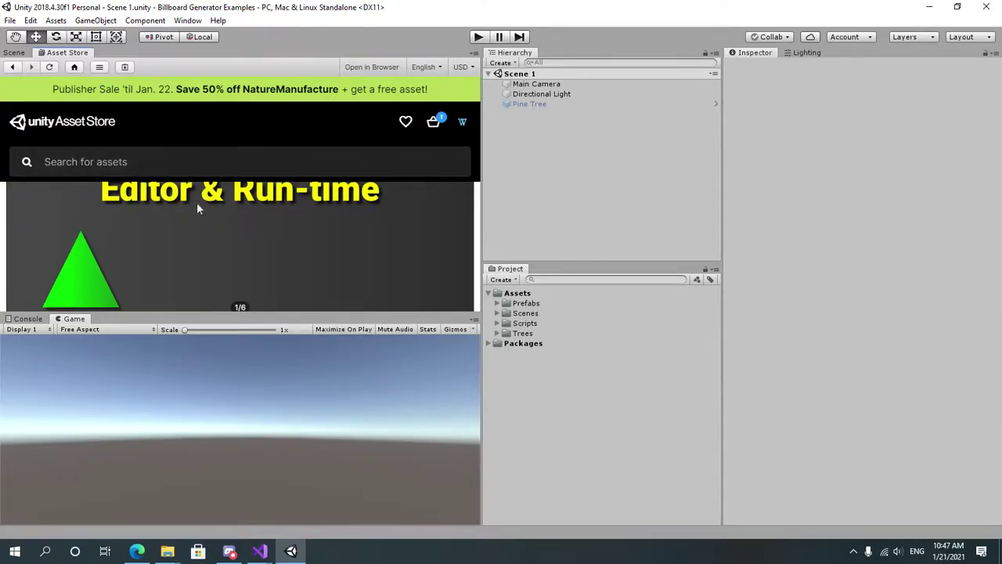
# Start importing the Billboard Generator package from its Asset Store page
pyautogui.scroll(-3, 183, 200)
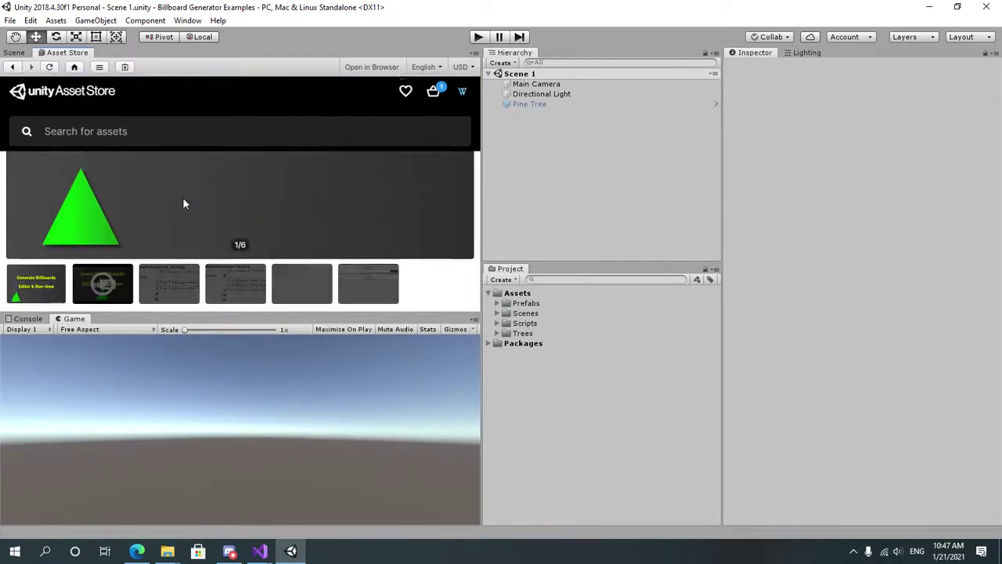
pyautogui.scroll(-3, 172, 184)
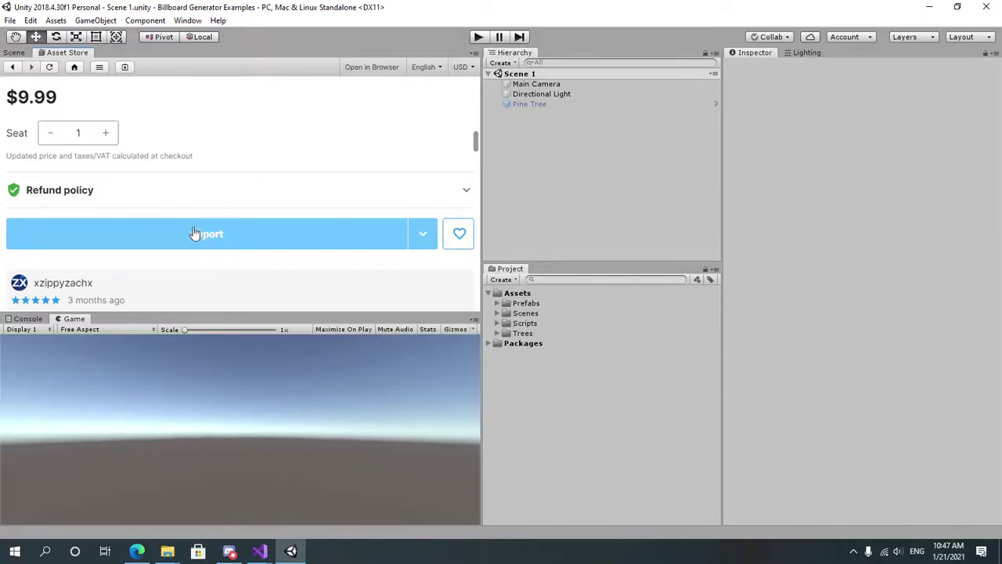
pyautogui.click(206, 238)
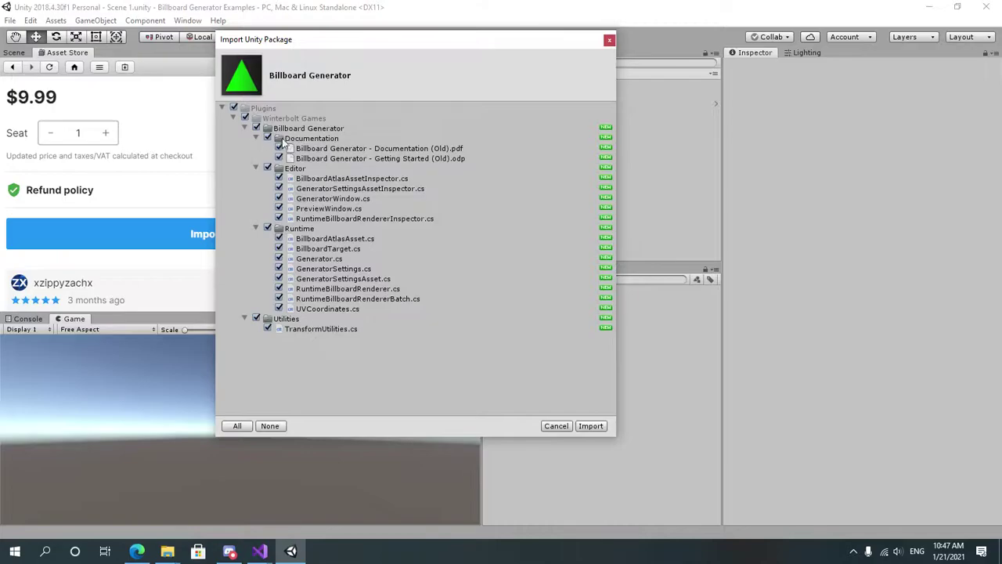
# Import all of the Billboard Generator package's files into the project
pyautogui.click(583, 427)
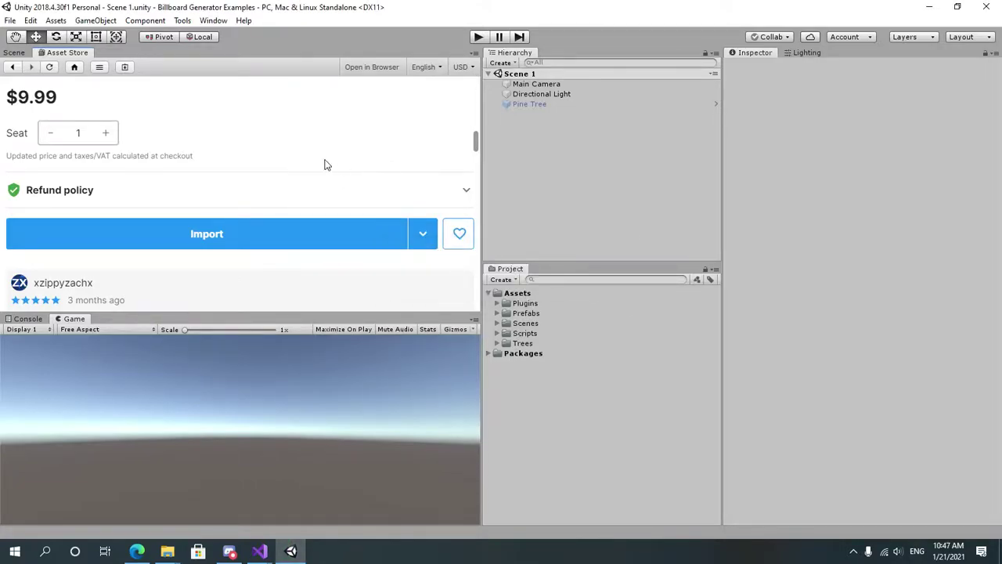
# Return to the Scene view and expand Plugins > Winterbolt Games in the Project panel
pyautogui.click(14, 53)
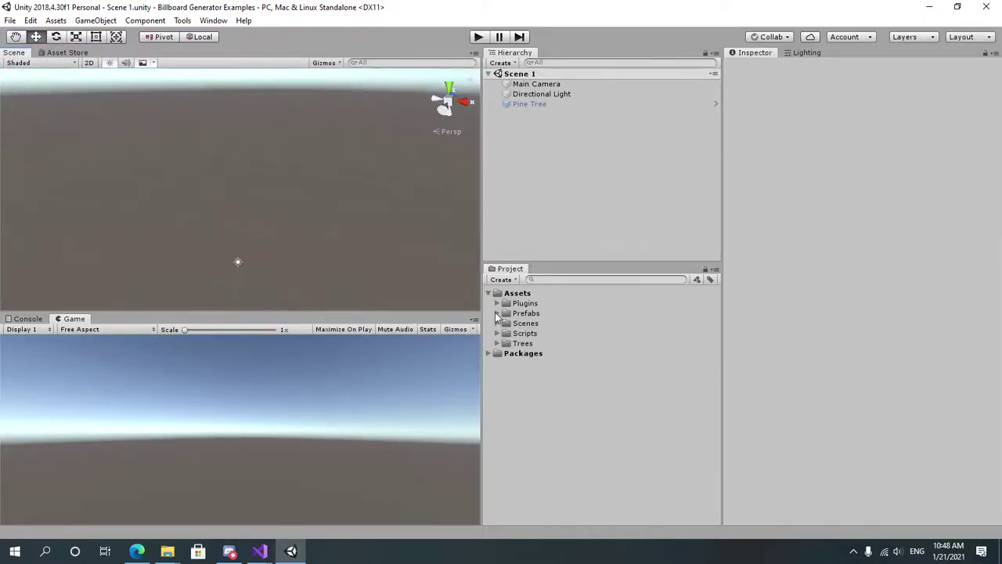
pyautogui.click(496, 303)
pyautogui.click(497, 303)
pyautogui.click(496, 303)
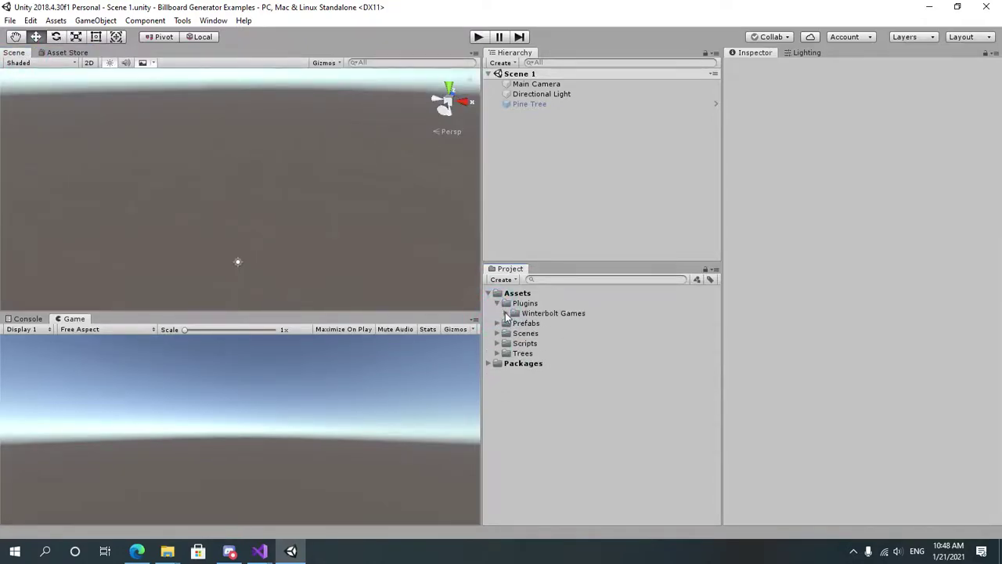
pyautogui.click(506, 313)
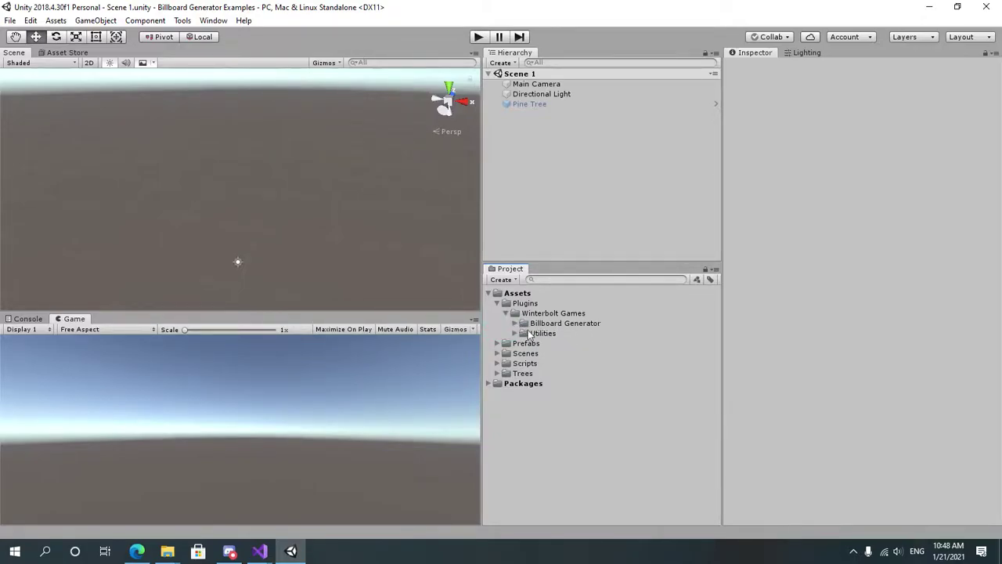
# Expand the Winterbolt Games Utilities folder to inspect its contents, then collapse it
pyautogui.click(514, 333)
pyautogui.click(514, 333)
pyautogui.click(515, 333)
pyautogui.click(515, 333)
# Open the Tools > Winterbolt Games > Billboard Generator window and dock it beside the Inspector
pyautogui.click(183, 21)
pyautogui.moveTo(202, 37)
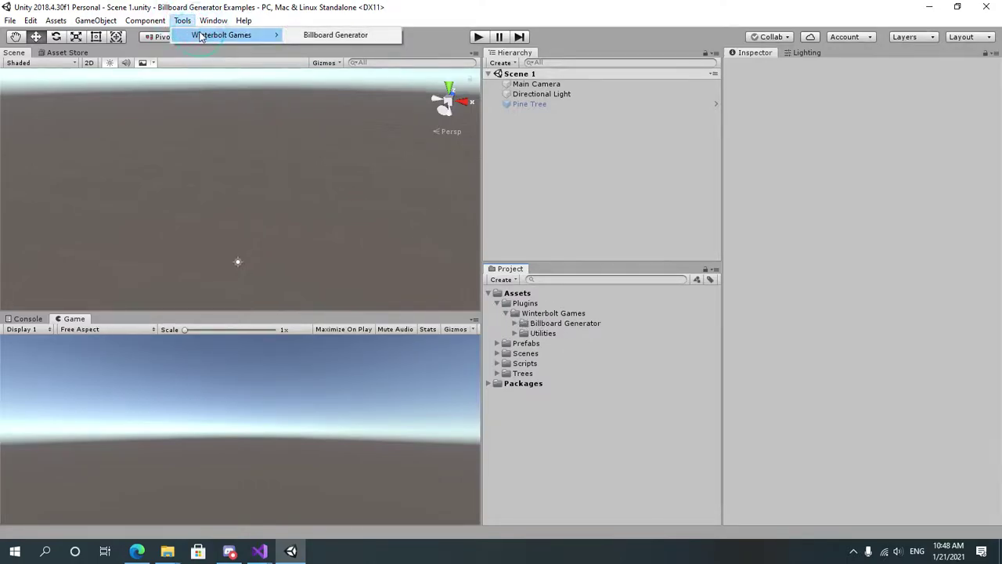
pyautogui.click(326, 36)
pyautogui.moveTo(408, 179); pyautogui.dragTo(362, 91)
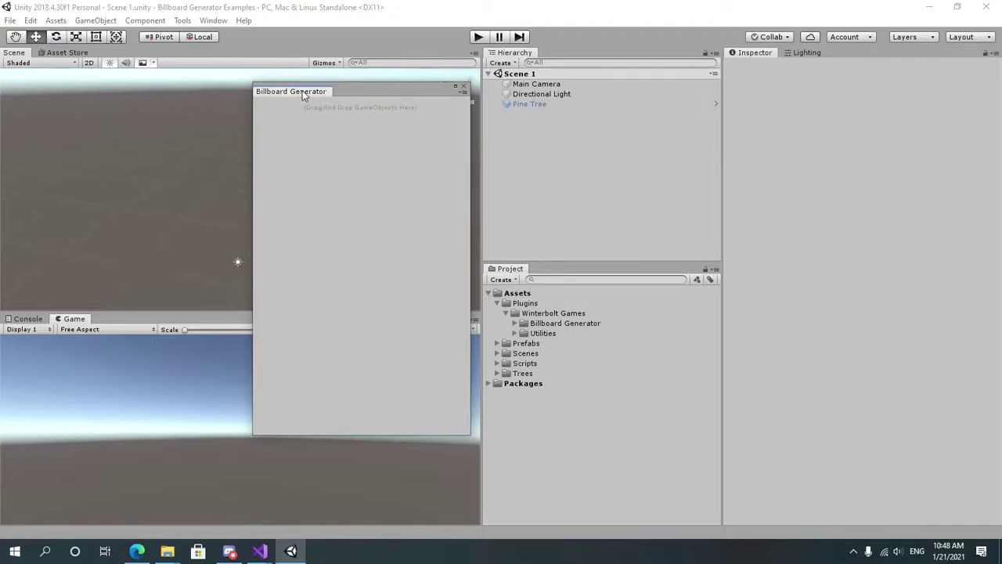
pyautogui.moveTo(305, 94); pyautogui.dragTo(797, 65)
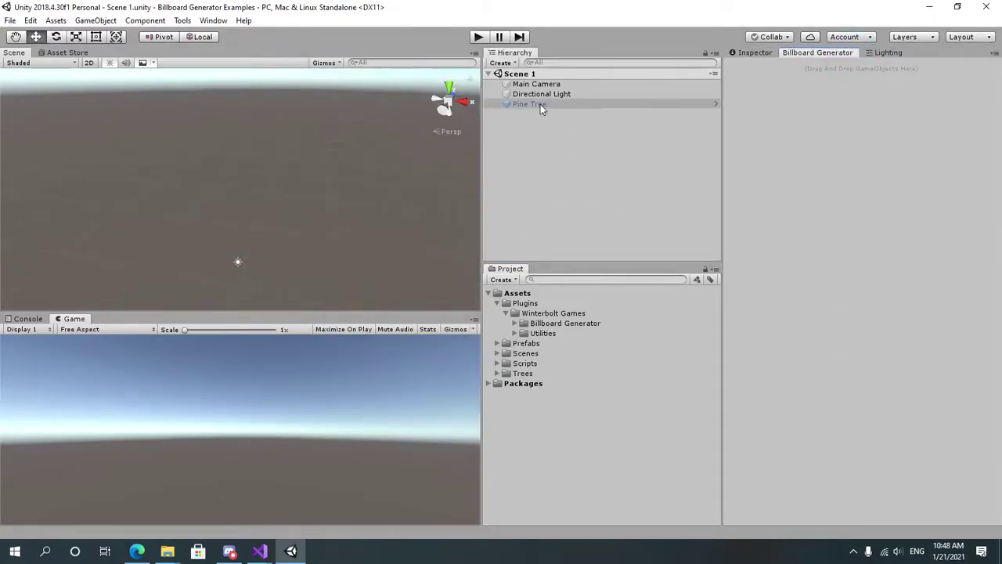
# Enable the Pine Tree object so it shows in the Scene view
pyautogui.moveTo(540, 108); pyautogui.dragTo(744, 53)
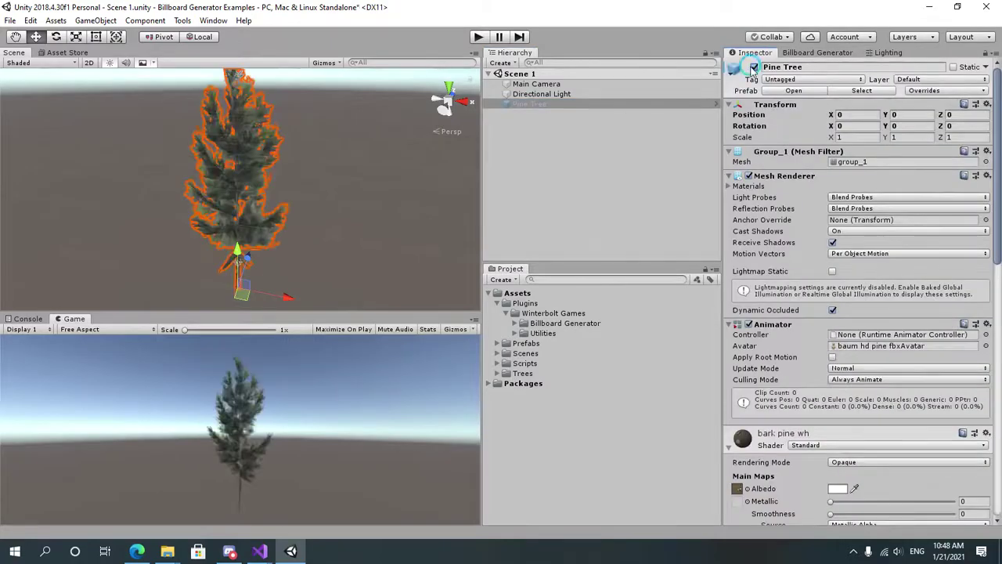
pyautogui.keyDown('alt'); pyautogui.moveTo(367, 149); pyautogui.dragTo(368, 132); pyautogui.keyUp('alt')
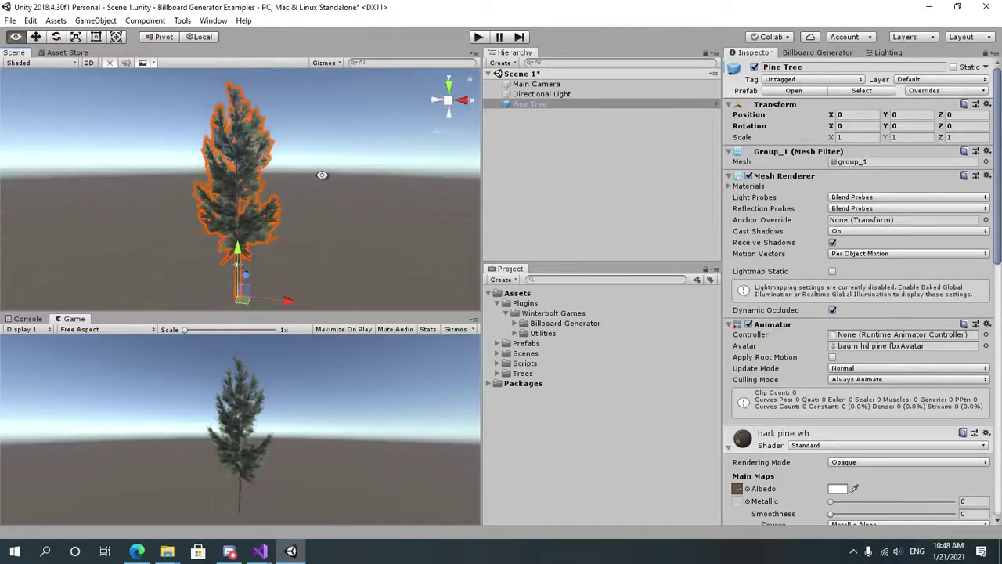
pyautogui.moveTo(288, 190)
pyautogui.keyDown('alt'); pyautogui.mouseDown()
pyautogui.moveTo(270, 197)
pyautogui.moveTo(297, 126)
pyautogui.moveTo(168, 216)
pyautogui.moveTo(302, 163)
pyautogui.moveTo(287, 195)
pyautogui.mouseUp(); pyautogui.keyUp('alt')
pyautogui.click(267, 199)
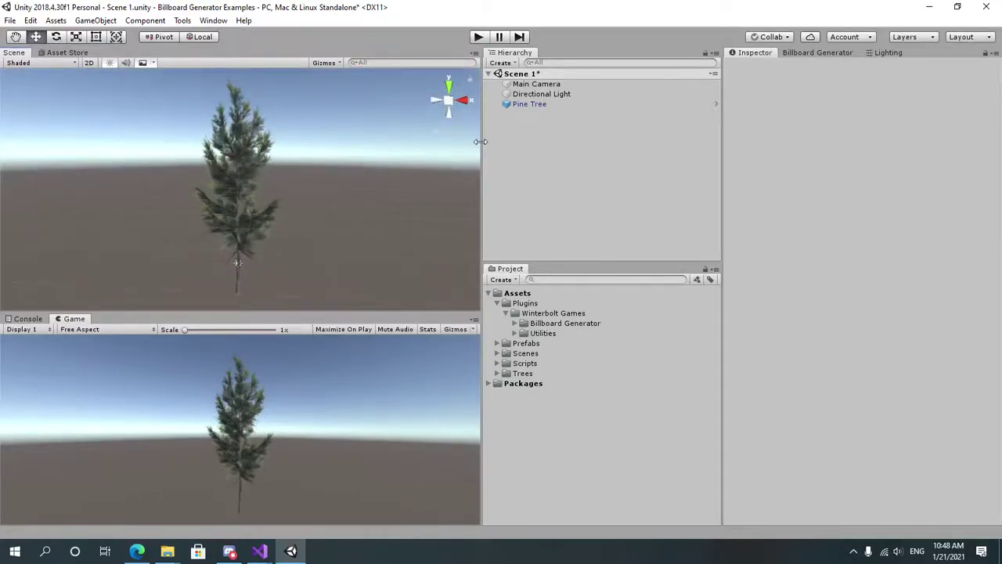
# Add Pine Tree as a Billboard Generator target and expand its entry
pyautogui.click(814, 53)
pyautogui.moveTo(516, 102); pyautogui.dragTo(812, 82)
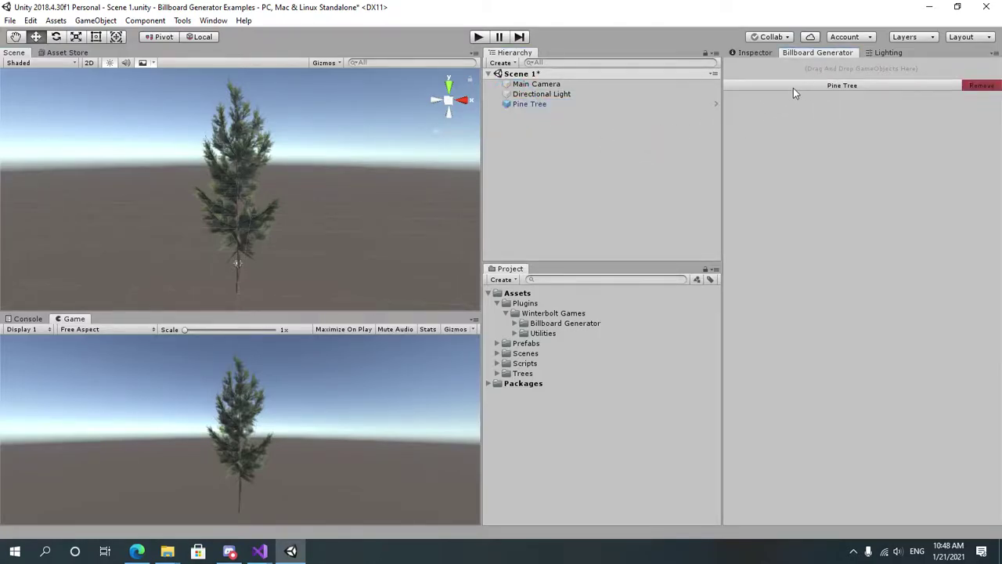
pyautogui.click(819, 85)
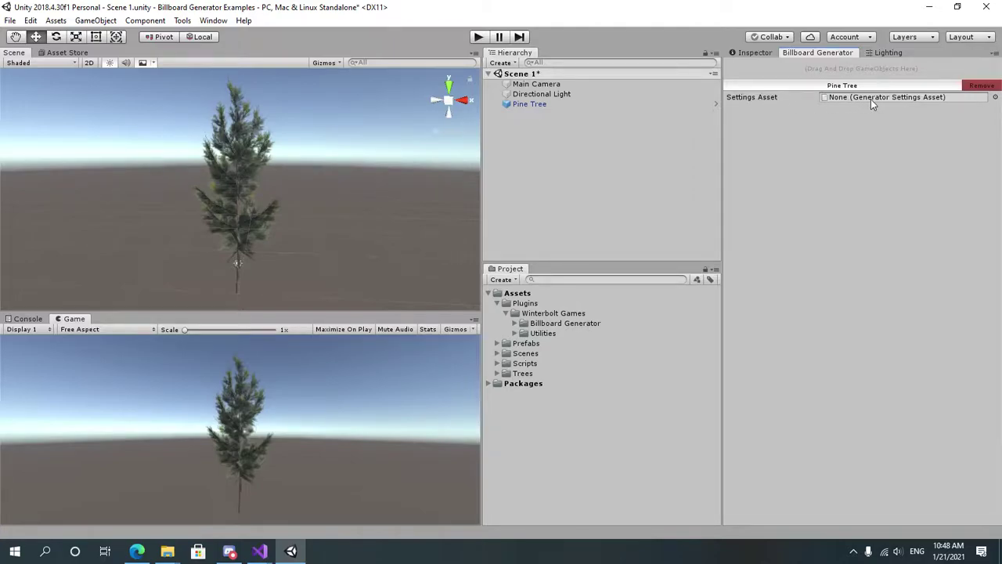
pyautogui.click(506, 303)
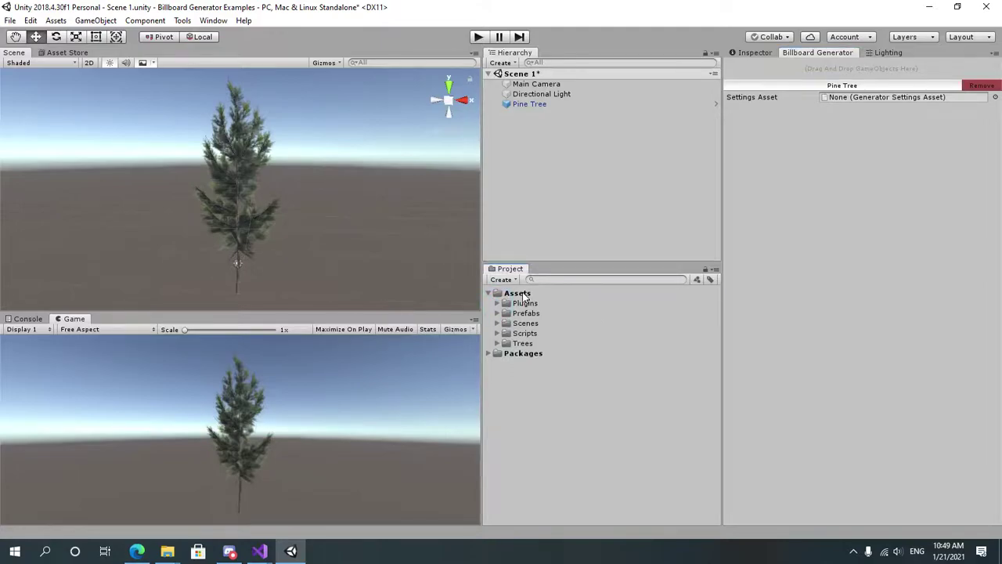
# Create a Generator Settings Asset in Assets named 'Pine Tree Settings'
pyautogui.rightClick(523, 298)
pyautogui.moveTo(646, 247)
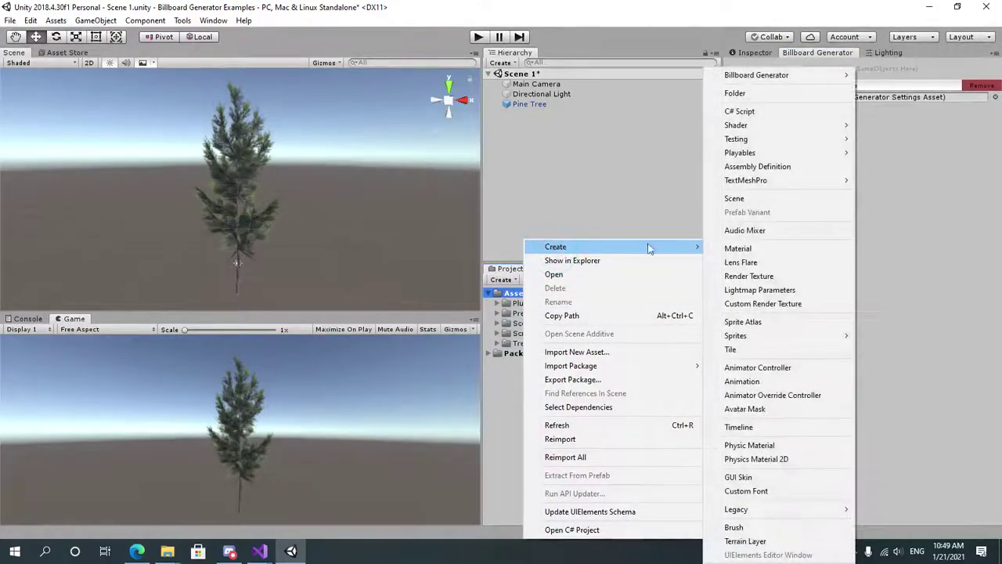
pyautogui.moveTo(762, 79)
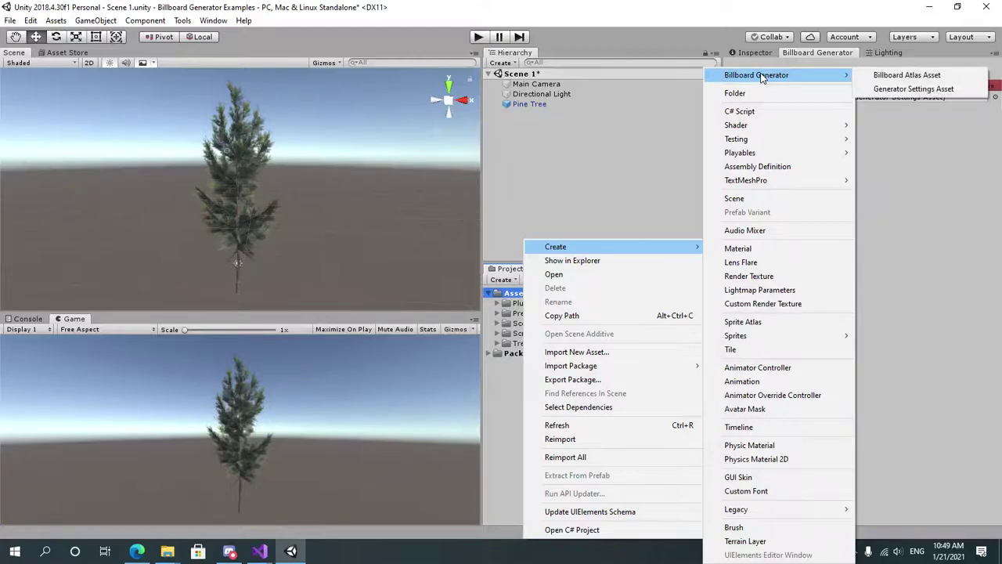
pyautogui.click(906, 89)
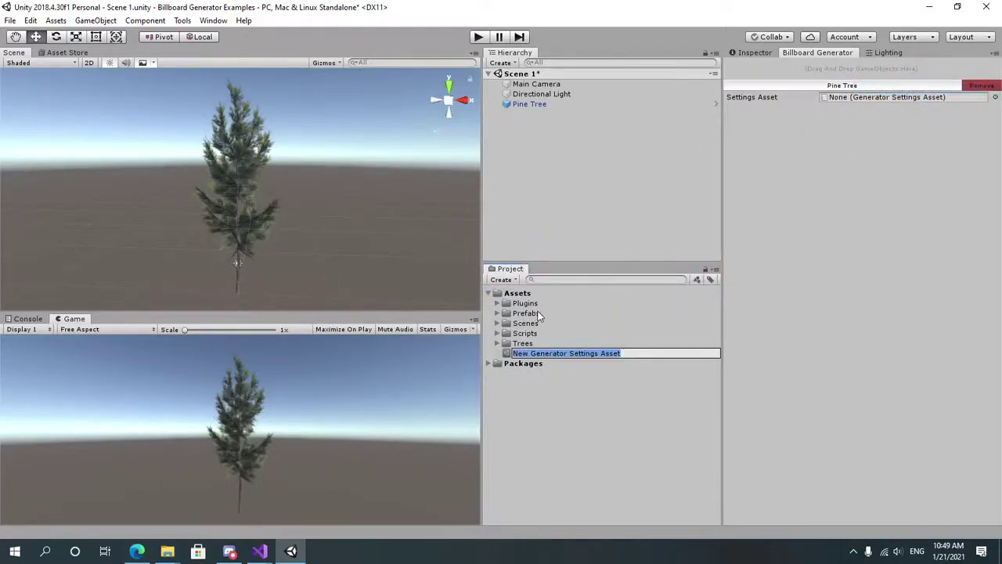
pyautogui.write('Tree')
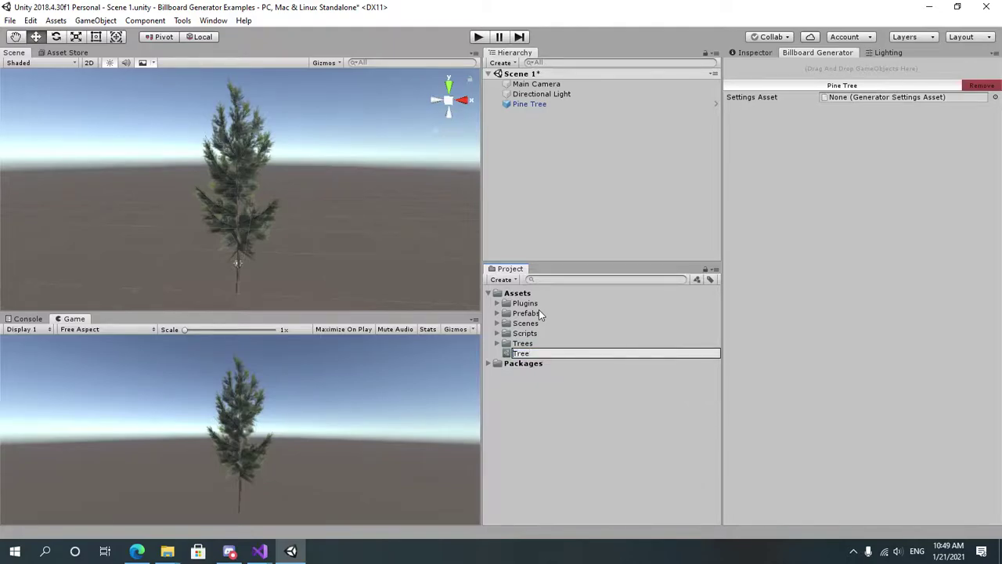
pyautogui.press('Home')
pyautogui.write('Pine')
pyautogui.press('End')
pyautogui.write('Settings')
pyautogui.press('Return')
# Save the scene and assign Pine Tree Settings as the Pine Tree's Settings Asset
pyautogui.hotkey('ctrl', 's')
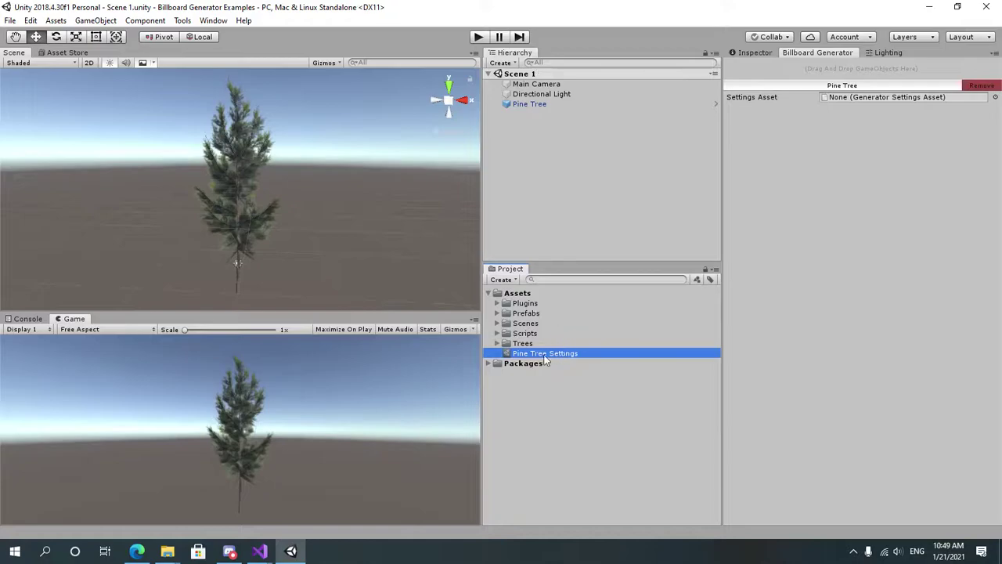
pyautogui.moveTo(523, 358); pyautogui.dragTo(828, 100)
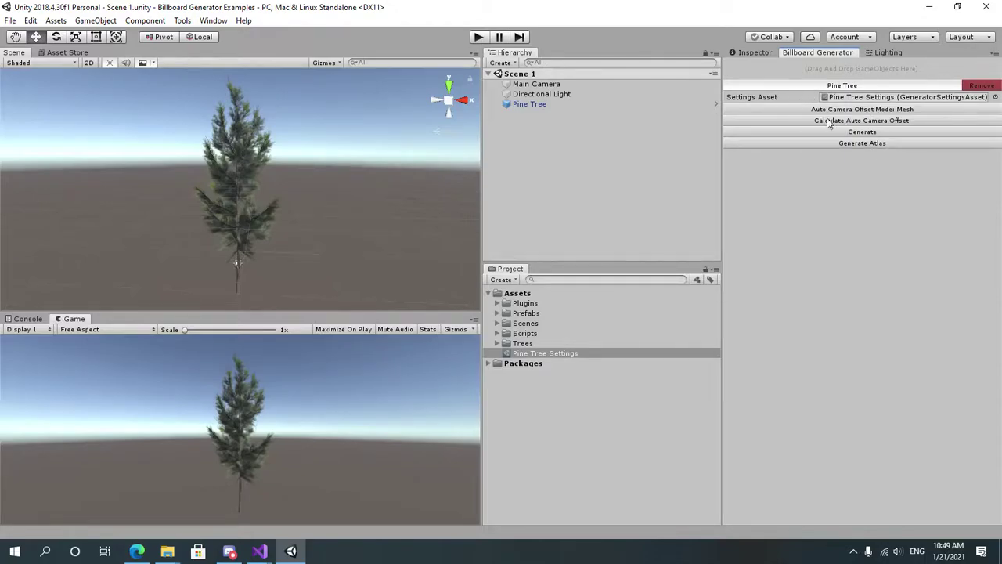
pyautogui.click(846, 98)
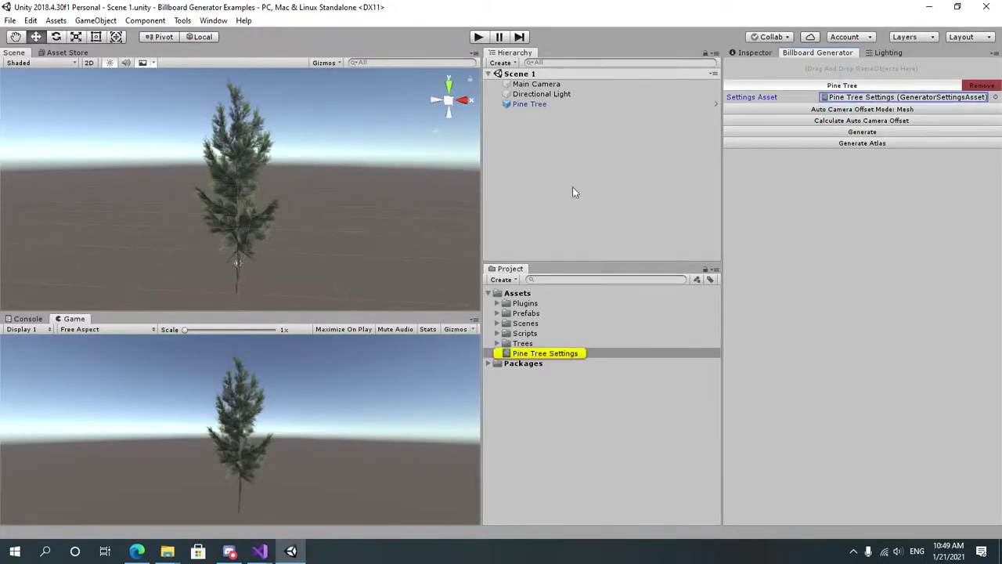
# Show the Pine Tree Settings asset in the Inspector, with Directions and texture sizes at 0
pyautogui.click(752, 52)
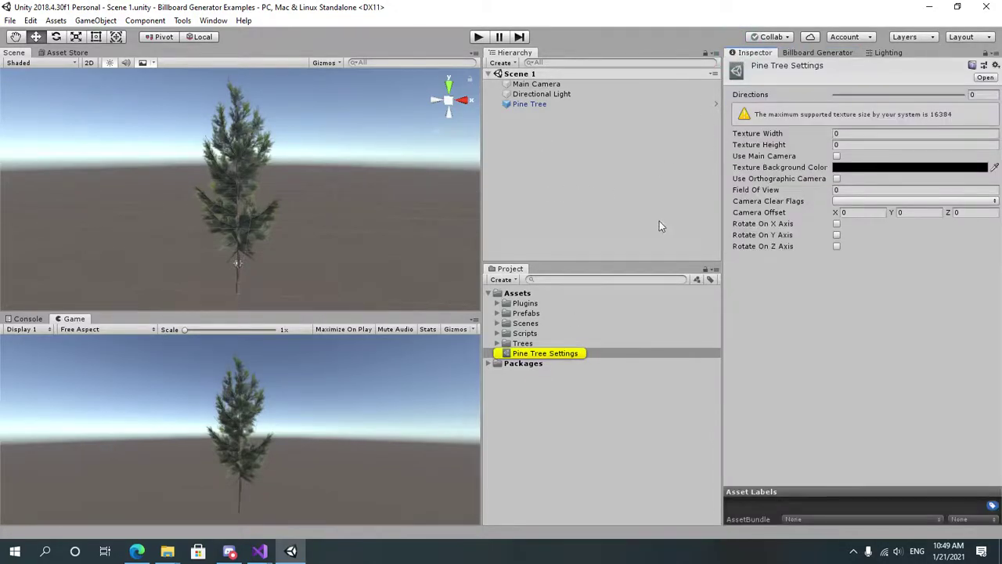
pyautogui.click(537, 355)
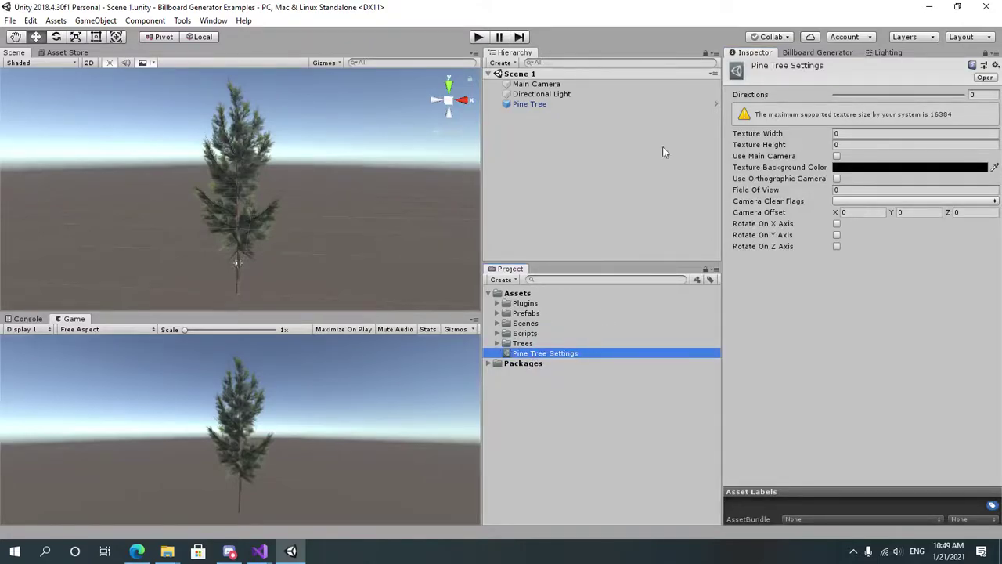
pyautogui.click(817, 52)
pyautogui.click(836, 98)
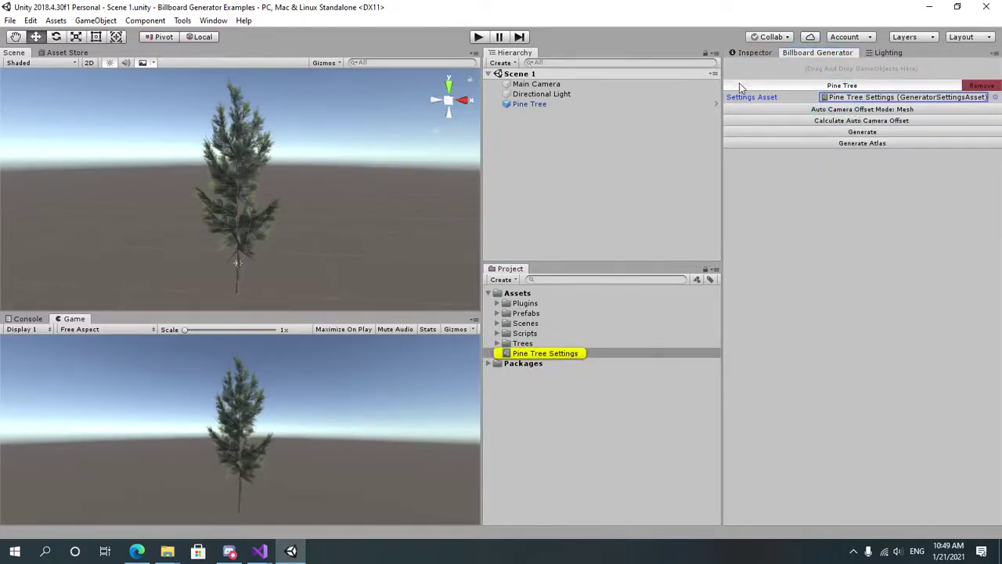
pyautogui.click(753, 55)
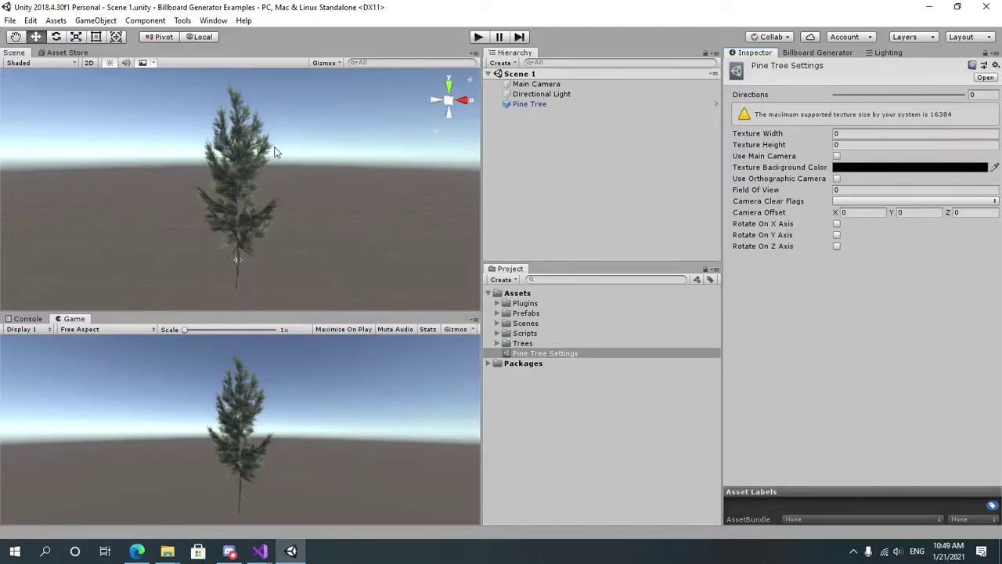
pyautogui.keyDown('alt'); pyautogui.moveTo(414, 137); pyautogui.dragTo(230, 169); pyautogui.keyUp('alt')
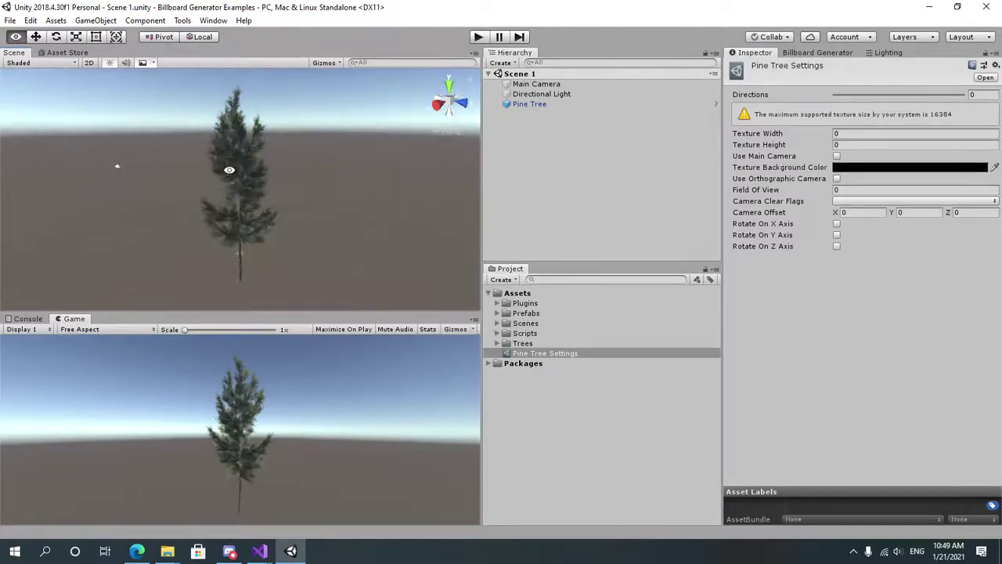
# Set Pine Tree Settings' Directions to 72 and Texture Width and Height to 256
pyautogui.click(972, 95)
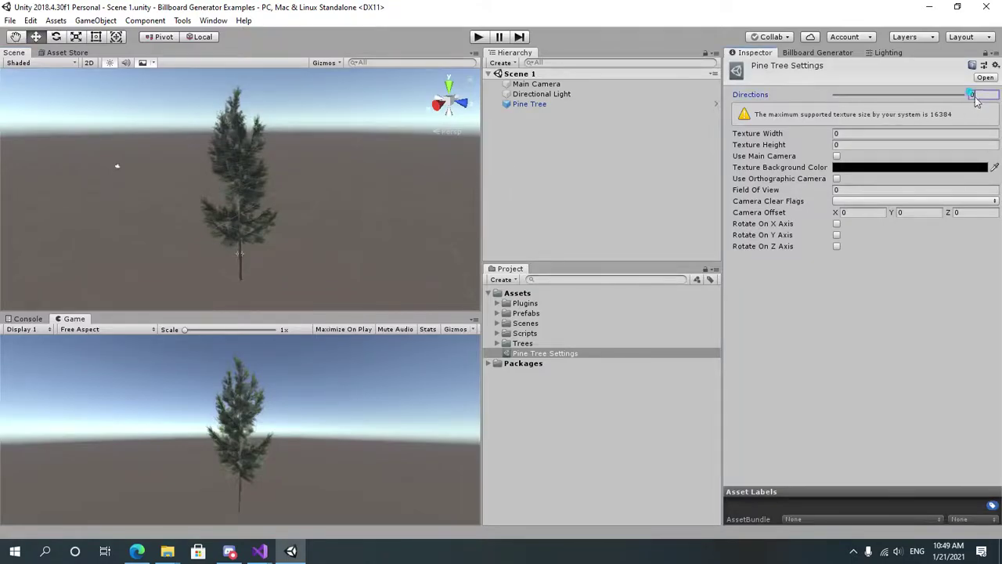
pyautogui.click(974, 95)
pyautogui.doubleClick(988, 95)
pyautogui.write('72')
pyautogui.keyDown('alt'); pyautogui.moveTo(198, 147); pyautogui.dragTo(288, 157); pyautogui.keyUp('alt')
pyautogui.click(880, 134)
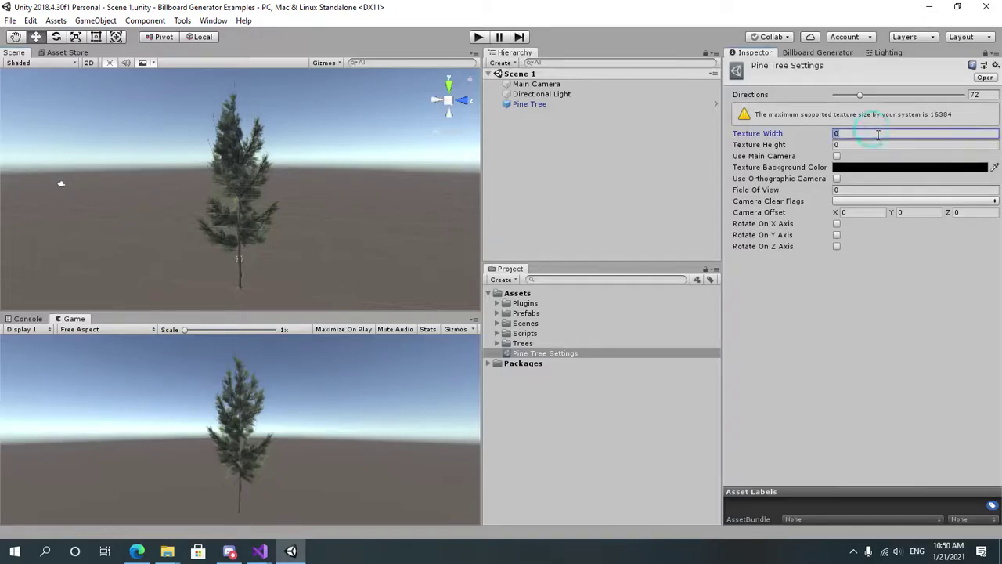
pyautogui.press('Tab')
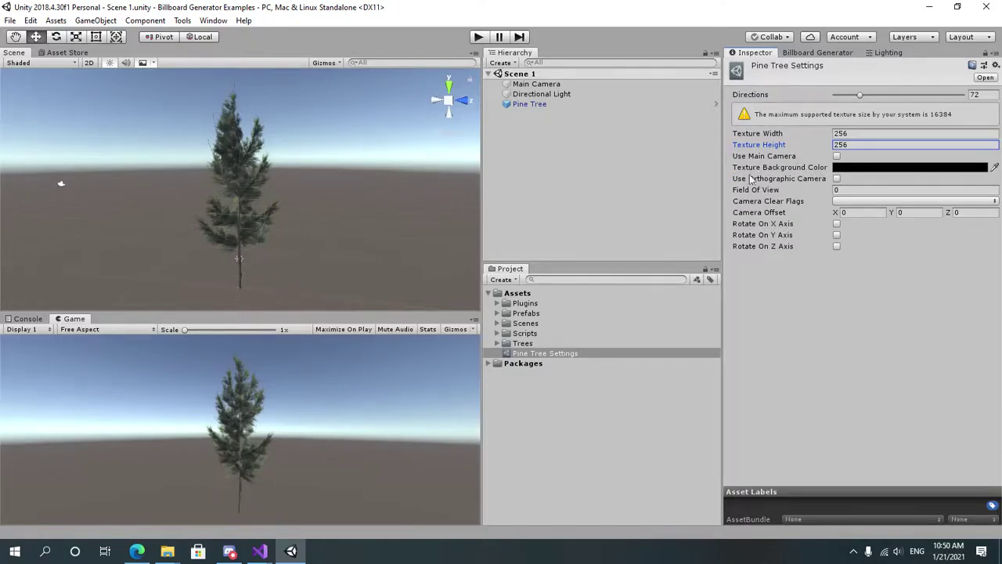
# Make the texture background colour white with adjusted alpha, and set Field Of View to 60
pyautogui.click(834, 168)
pyautogui.moveTo(894, 270); pyautogui.dragTo(869, 260)
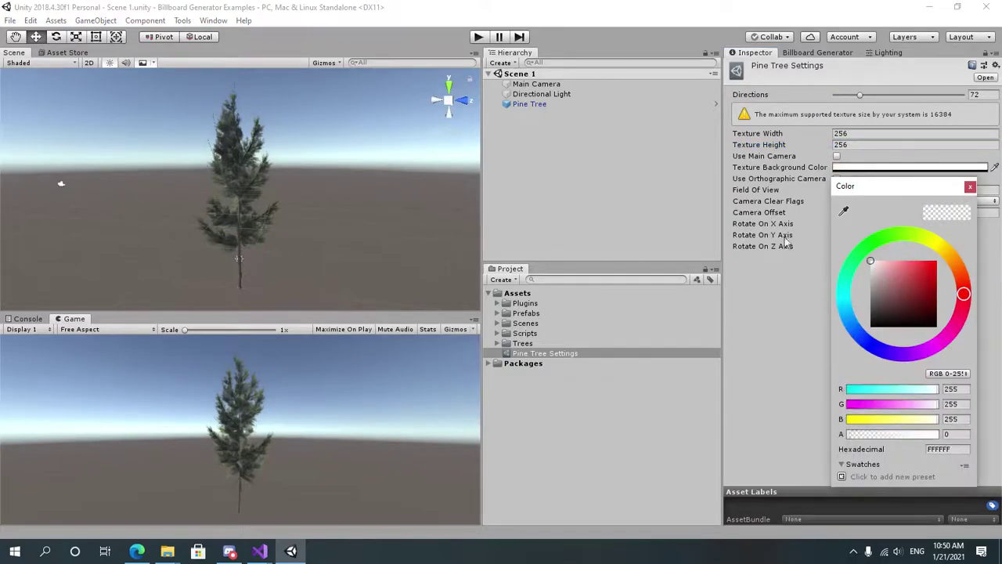
pyautogui.click(852, 434)
pyautogui.click(801, 352)
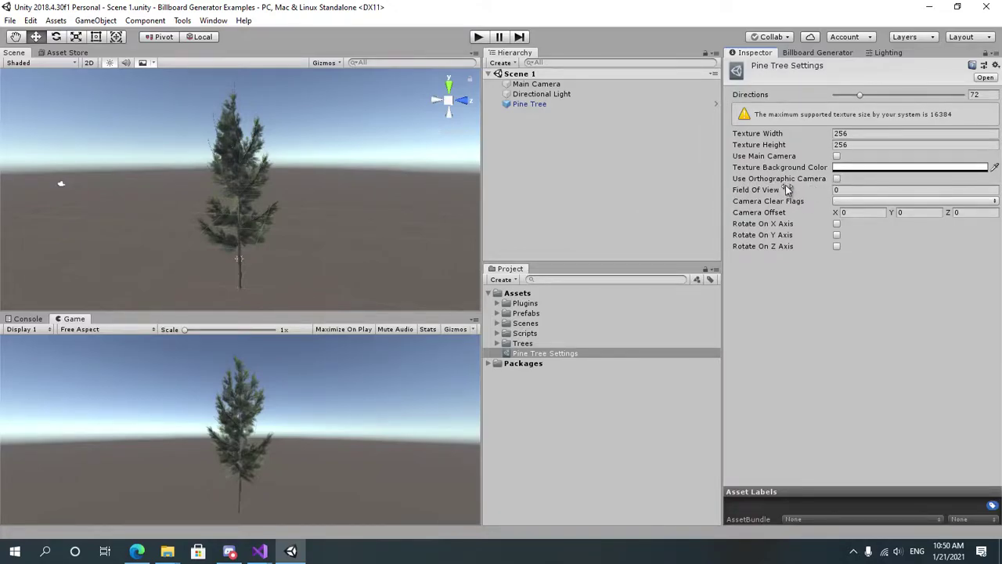
pyautogui.click(840, 190)
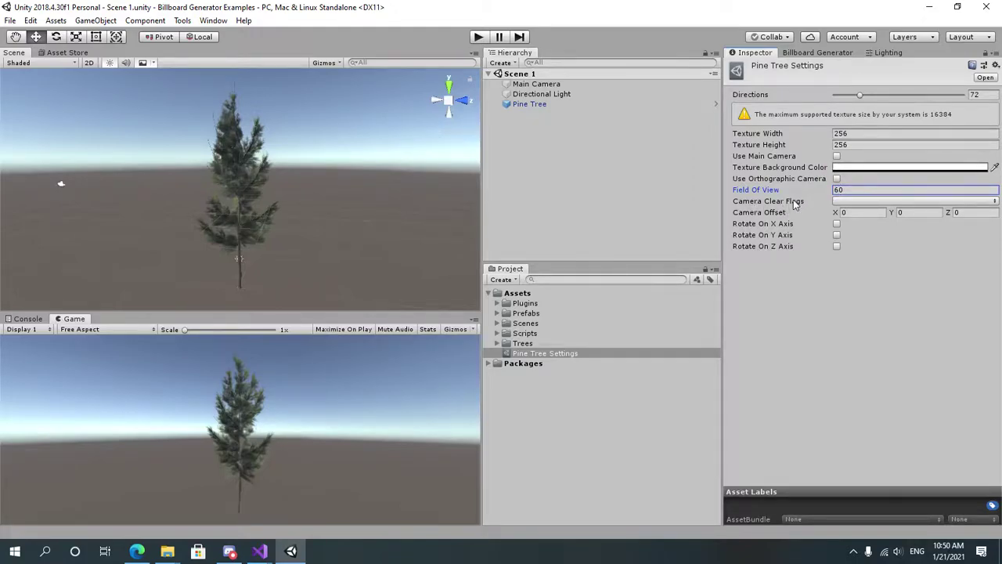
# Set Camera Clear Flags to Color, then check the Main Camera's position (0, 10, -20)
pyautogui.click(844, 202)
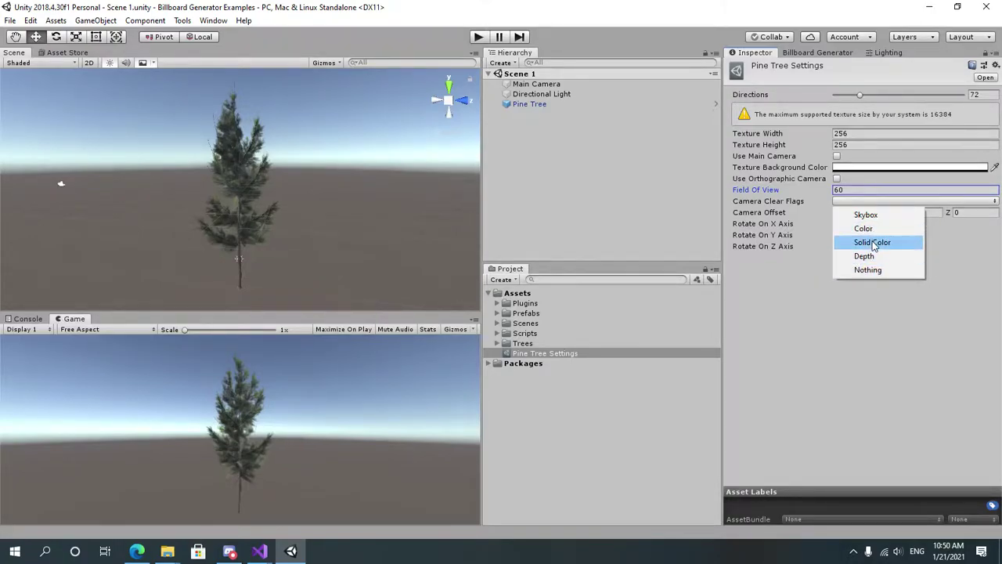
pyautogui.click(871, 242)
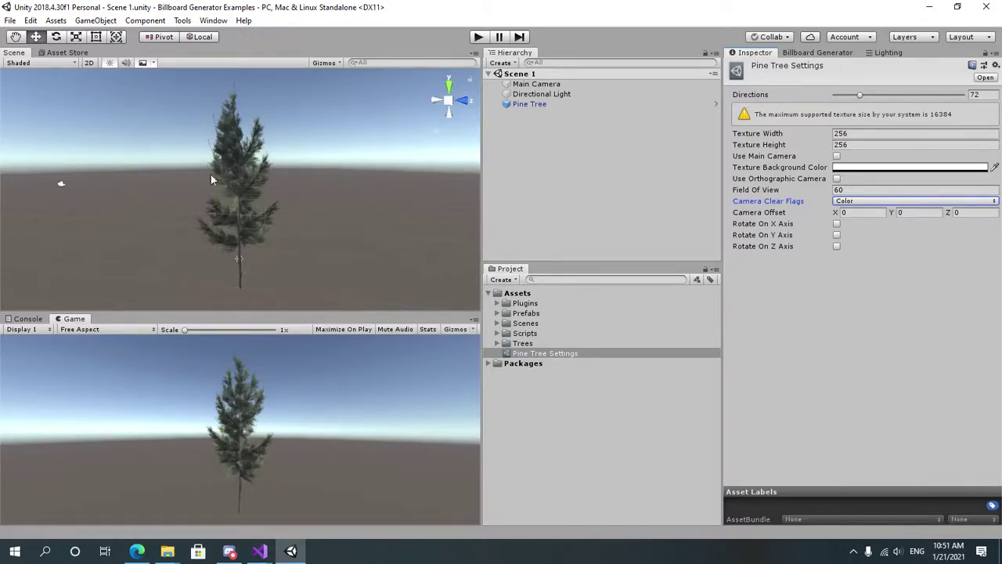
pyautogui.keyDown('alt'); pyautogui.moveTo(211, 179); pyautogui.dragTo(463, 137); pyautogui.keyUp('alt')
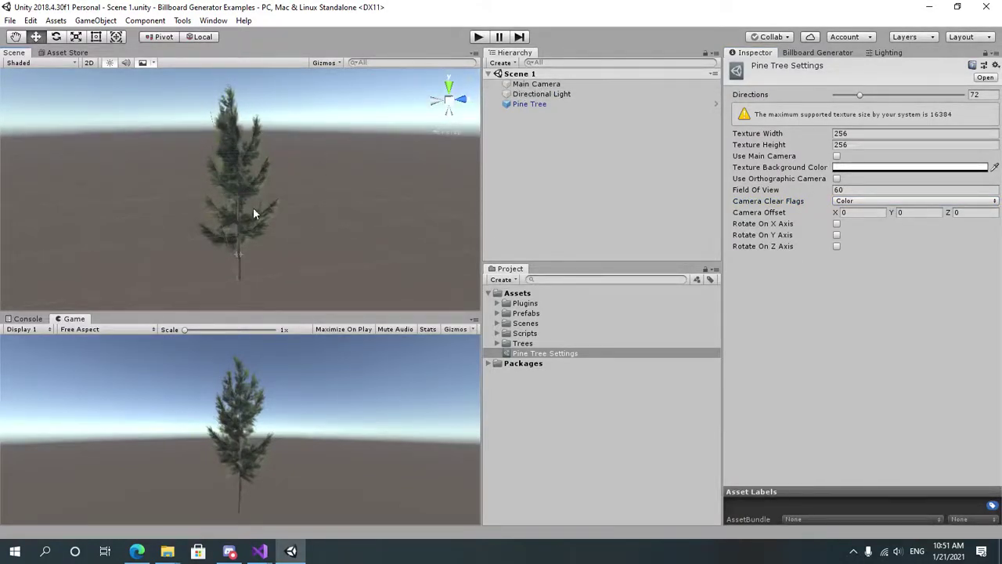
pyautogui.click(552, 82)
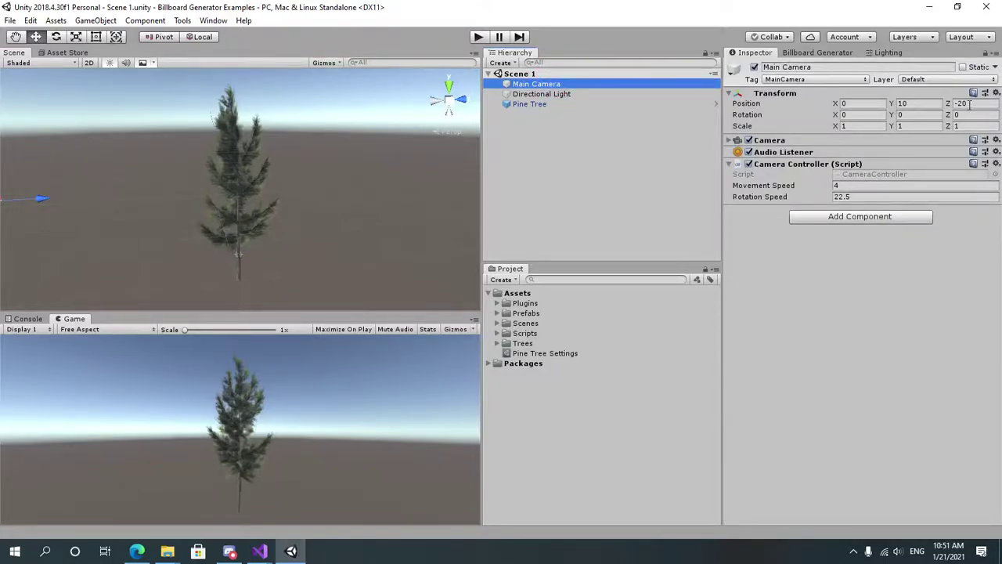
# Set Pine Tree Settings' Camera Offset to 0, 10, -20 to match the Main Camera
pyautogui.click(808, 52)
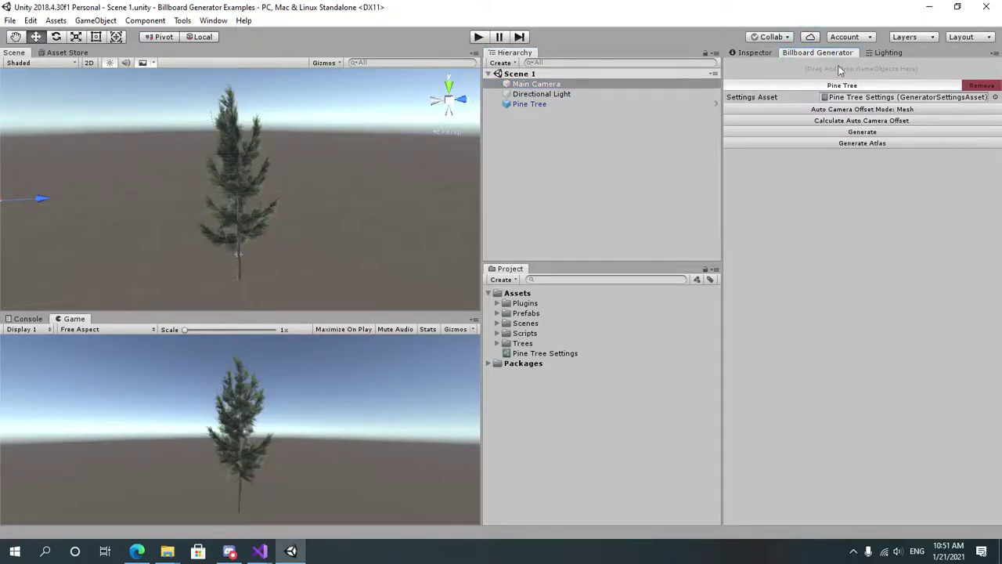
pyautogui.doubleClick(900, 97)
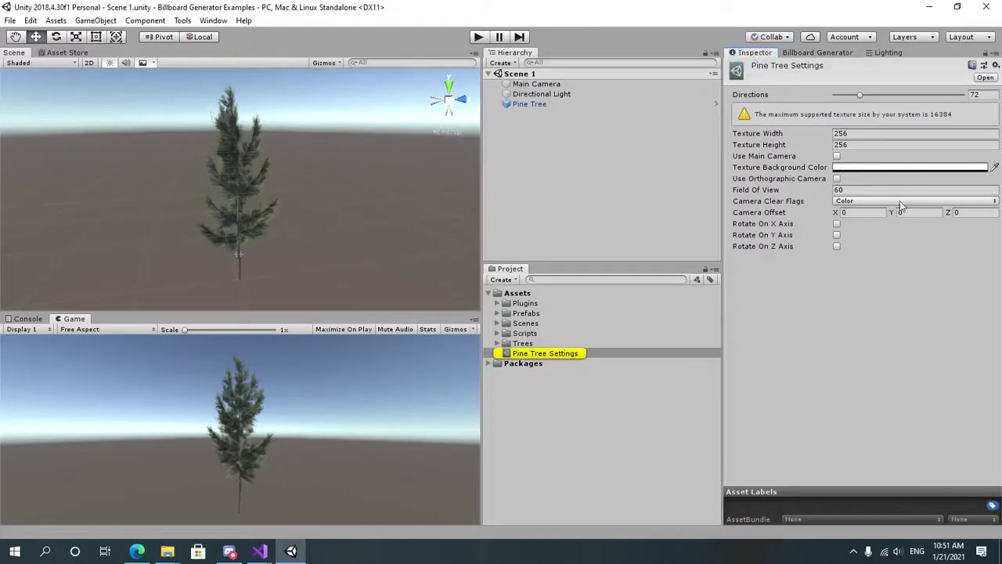
pyautogui.click(902, 211)
pyautogui.write('1')
pyautogui.press('Tab')
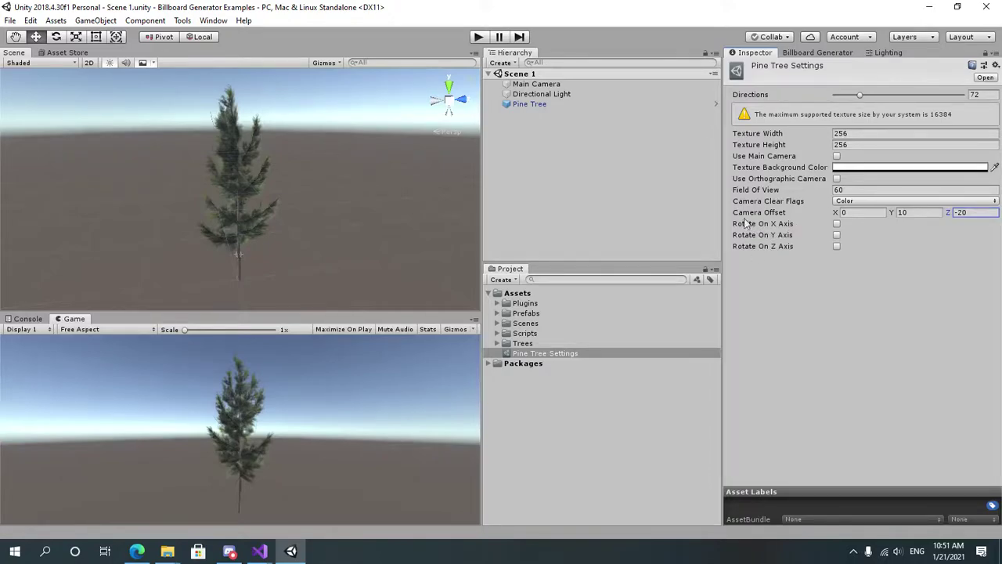
pyautogui.keyDown('alt'); pyautogui.moveTo(304, 198); pyautogui.dragTo(274, 147); pyautogui.keyUp('alt')
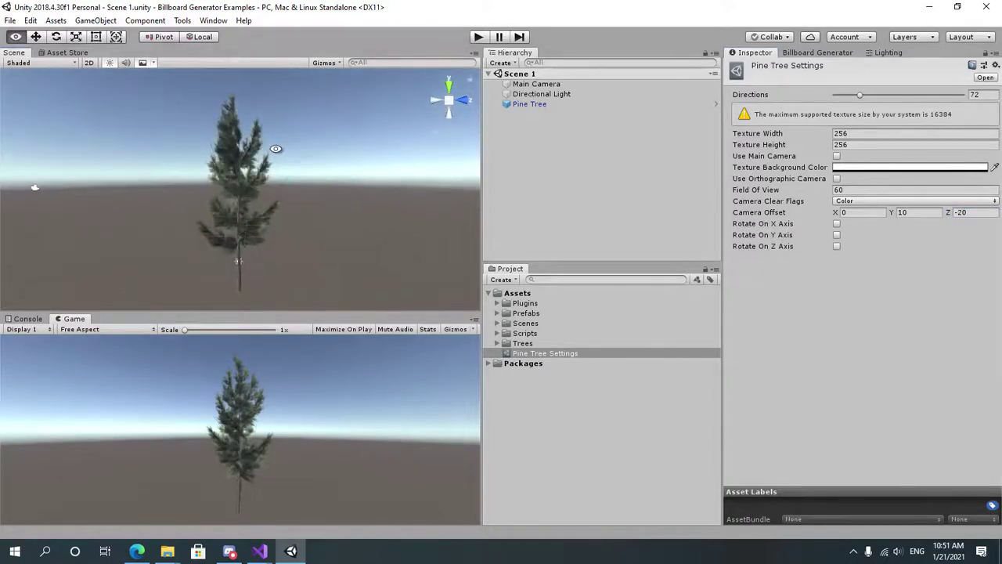
pyautogui.keyDown('alt'); pyautogui.moveTo(384, 163); pyautogui.dragTo(695, 203); pyautogui.keyUp('alt')
# Enable Y-axis rotation for Pine Tree Settings and reset the Main Camera's Z rotation to 0
pyautogui.click(836, 236)
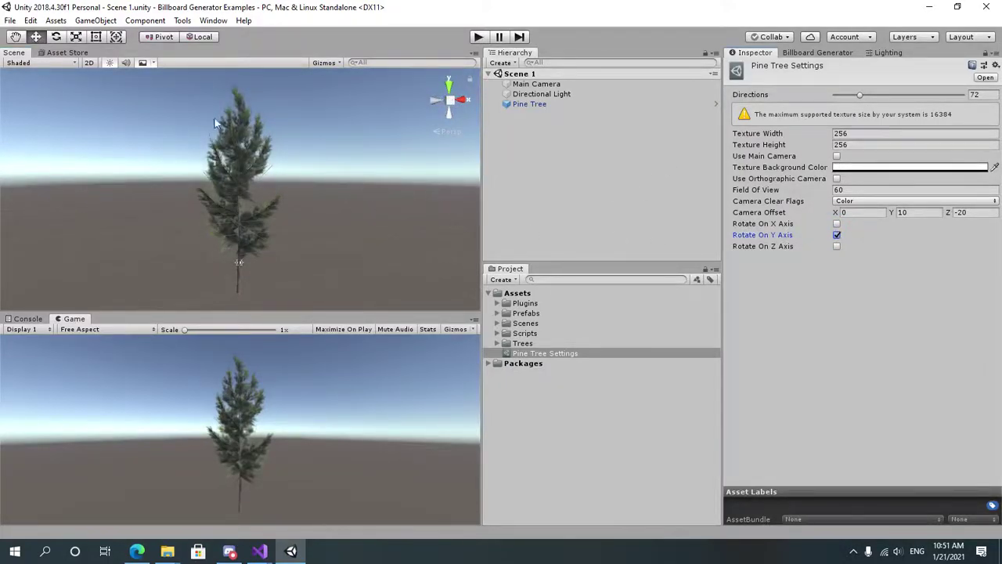
pyautogui.keyDown('alt'); pyautogui.moveTo(290, 122); pyautogui.dragTo(313, 242); pyautogui.keyUp('alt')
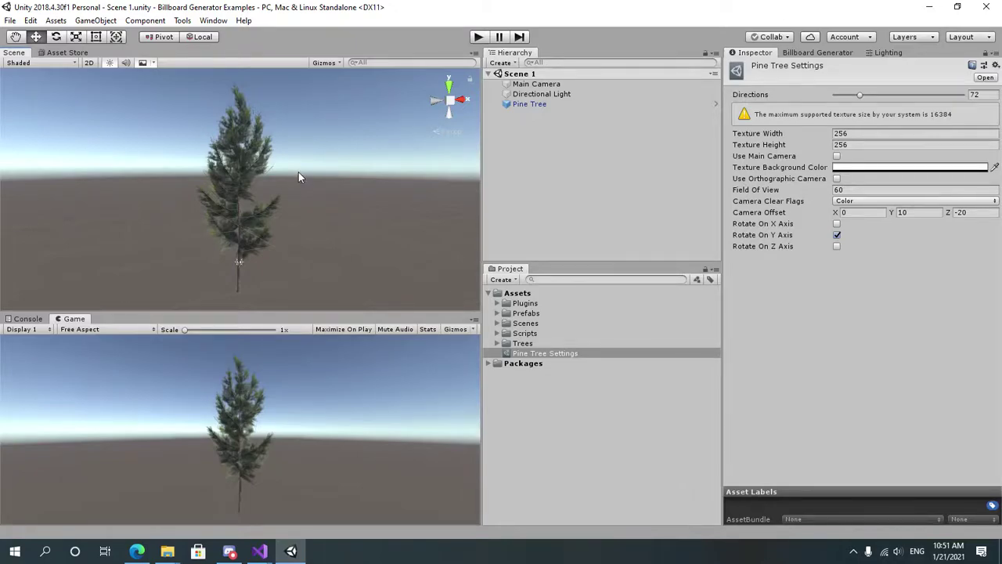
pyautogui.click(535, 84)
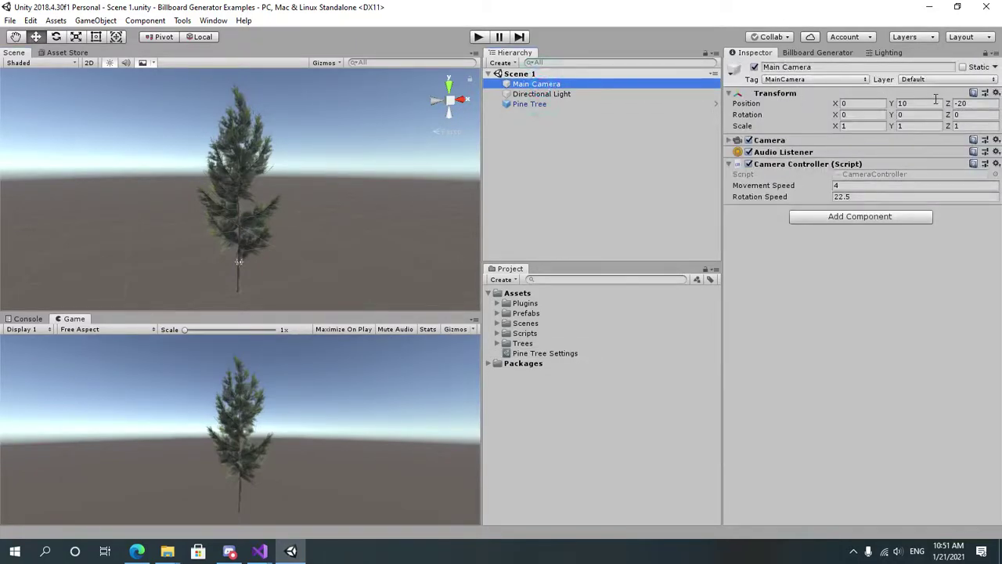
pyautogui.moveTo(947, 115); pyautogui.dragTo(356, 172)
pyautogui.click(985, 115)
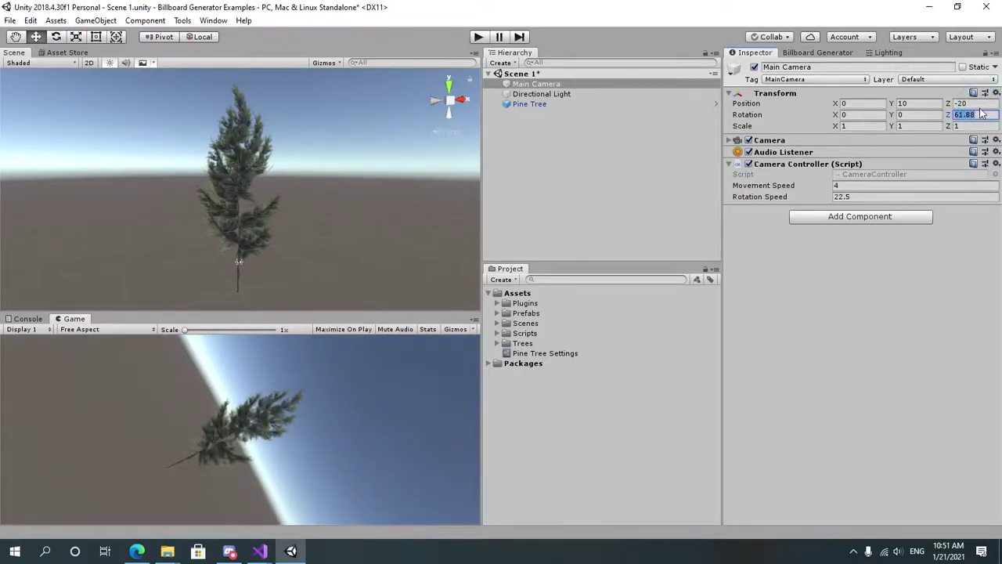
pyautogui.write('0')
# Reopen Pine Tree Settings, undo the accidental X-axis rotation, and save the scene
pyautogui.click(807, 54)
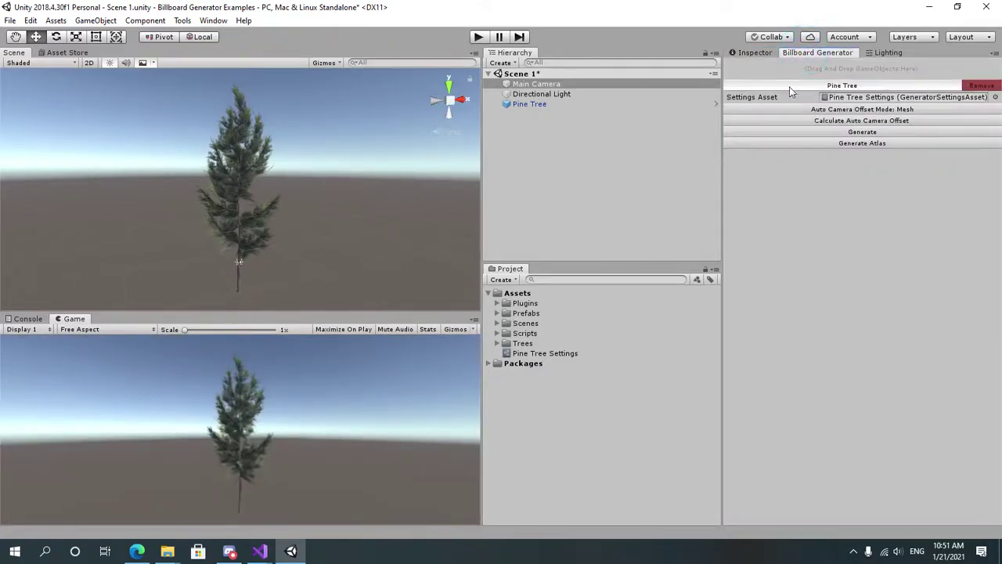
pyautogui.doubleClick(833, 97)
pyautogui.click(754, 52)
pyautogui.click(836, 223)
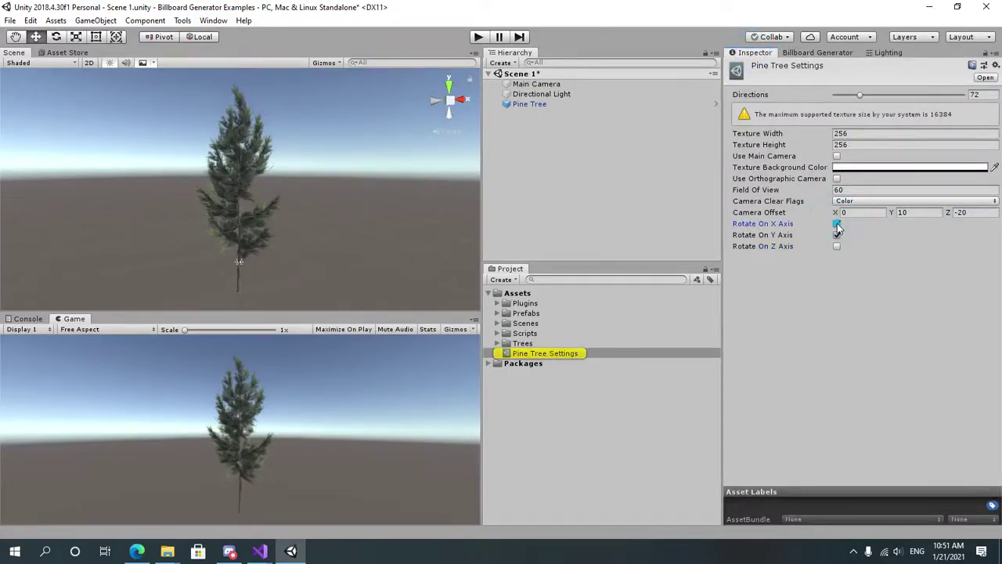
pyautogui.hotkey('ctrl', 'z')
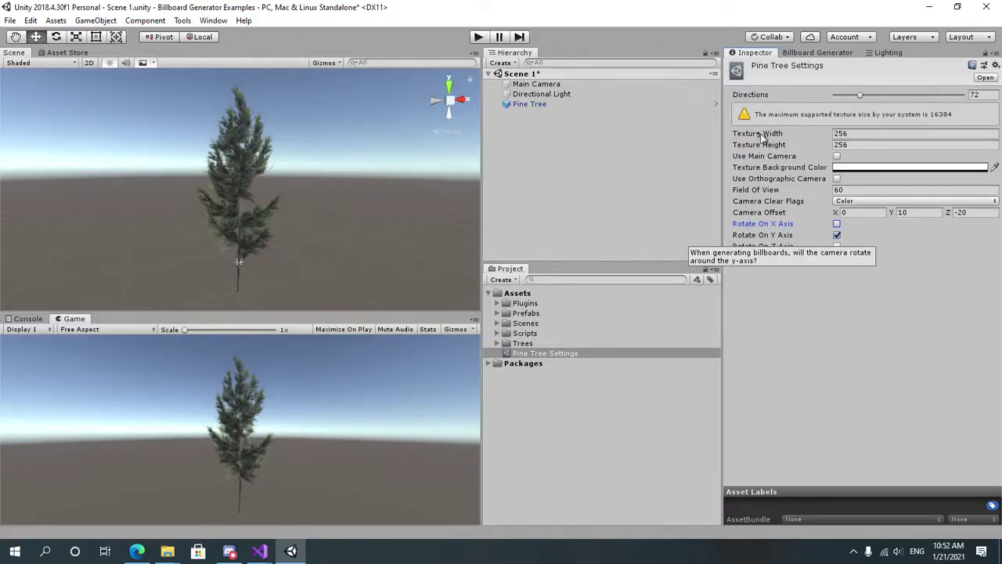
pyautogui.hotkey('ctrl', 's')
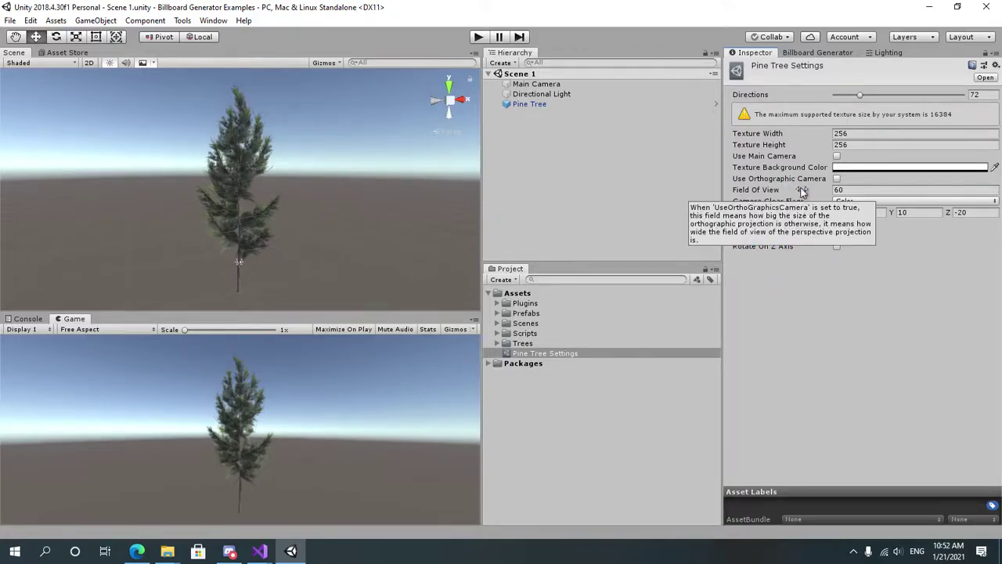
# Generate the billboard atlas into a newly created Billboards folder under Assets
pyautogui.click(812, 55)
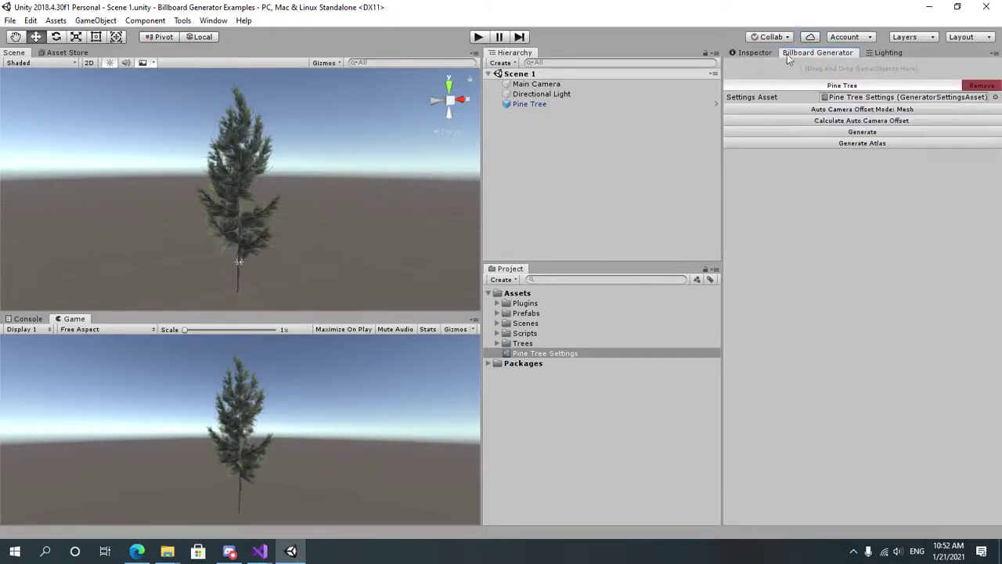
pyautogui.click(839, 142)
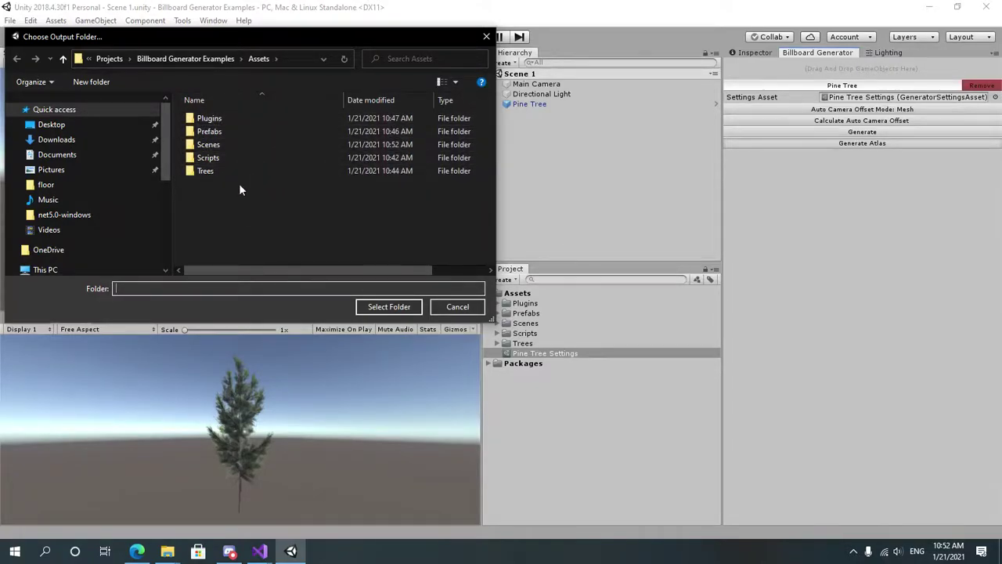
pyautogui.rightClick(209, 190)
pyautogui.moveTo(327, 376)
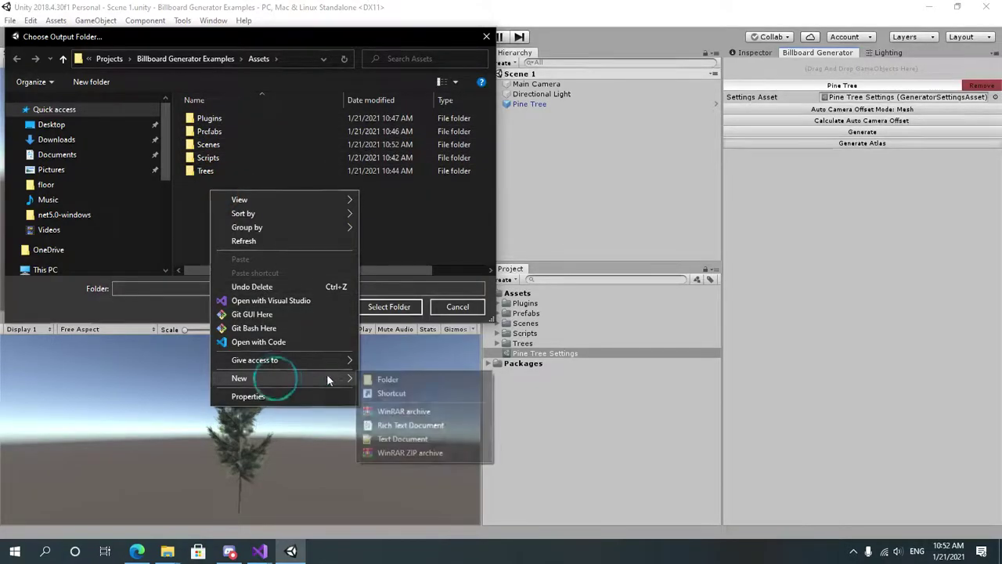
pyautogui.click(387, 379)
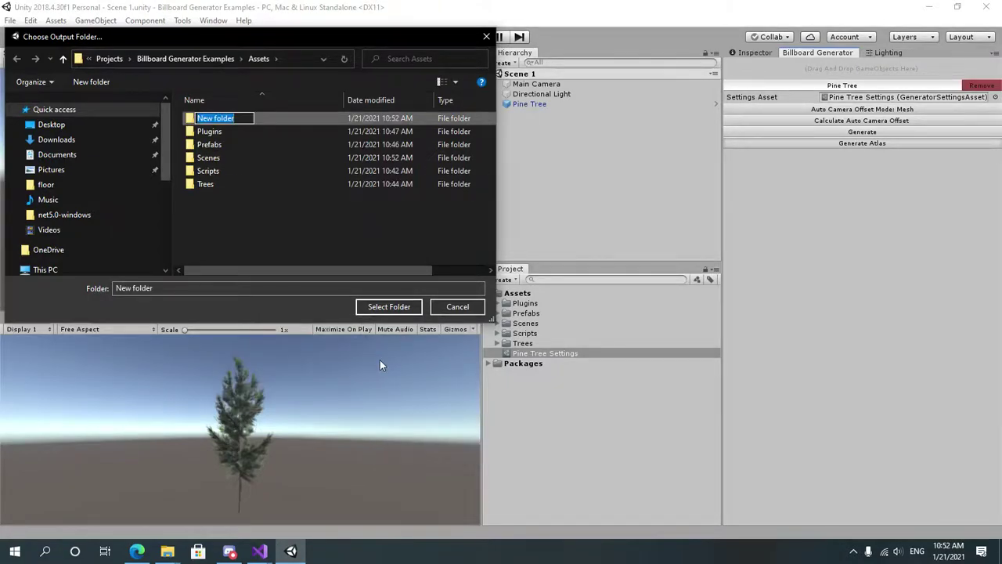
pyautogui.write('Billboards')
pyautogui.press('Return')
pyautogui.doubleClick(255, 122)
pyautogui.click(380, 306)
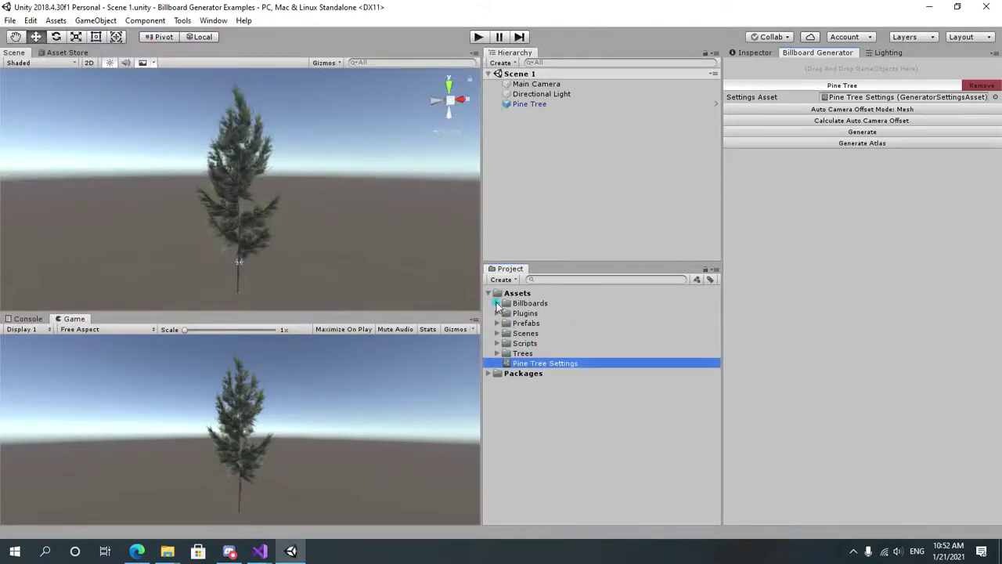
# Select the Pine Tree Billboard Atlas Texture in Billboards and bring up its import settings
pyautogui.click(496, 303)
pyautogui.click(536, 313)
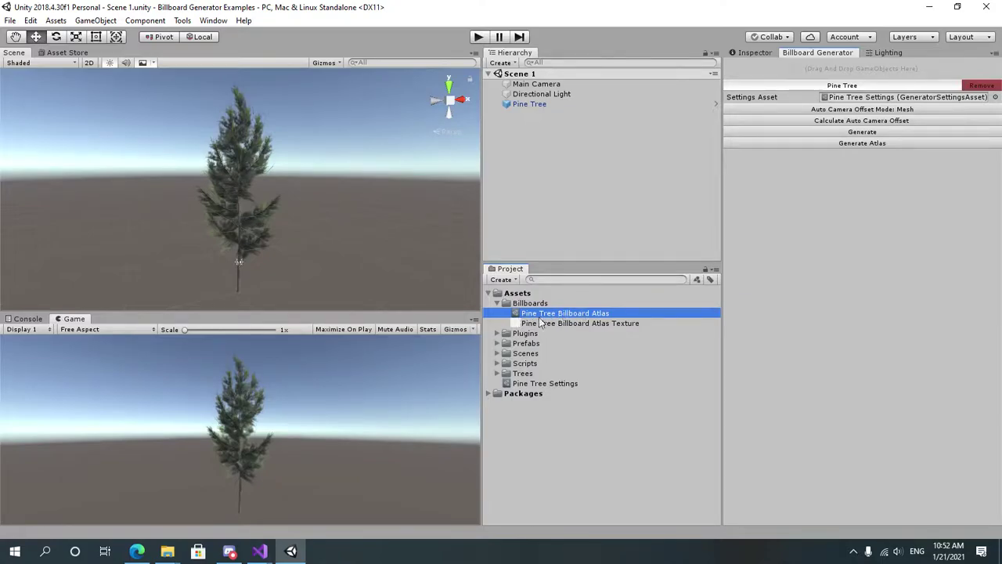
pyautogui.click(548, 324)
pyautogui.click(754, 53)
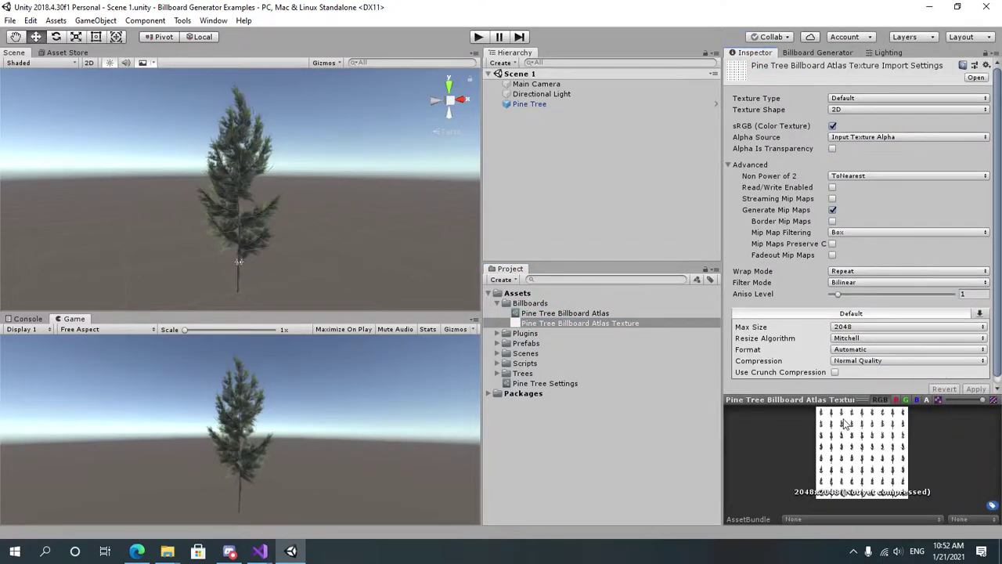
pyautogui.moveTo(822, 399); pyautogui.dragTo(822, 228)
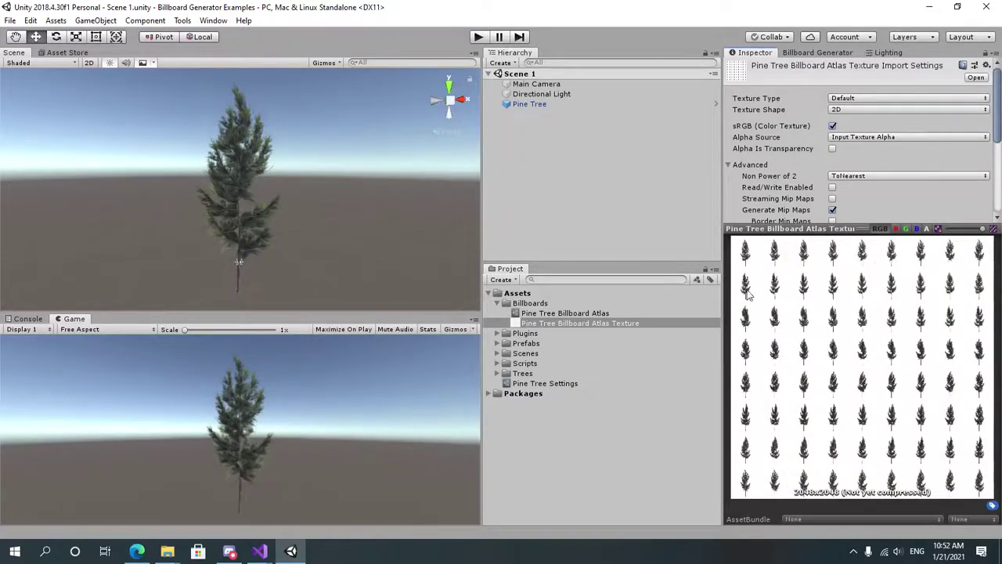
pyautogui.click(828, 228)
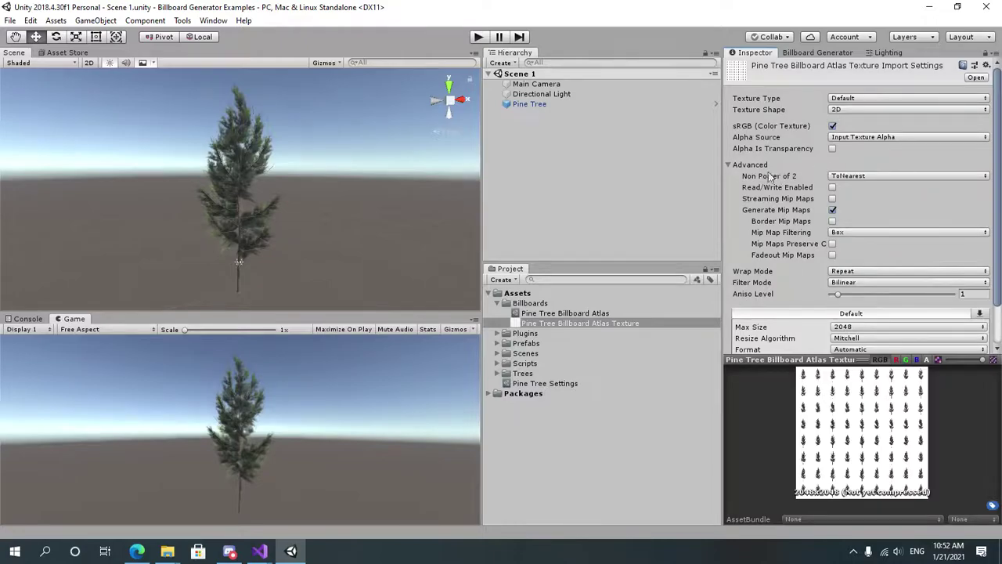
# Set Non Power of 2 to None, disable mip maps, use Trilinear filtering and no compression
pyautogui.click(845, 177)
pyautogui.click(854, 190)
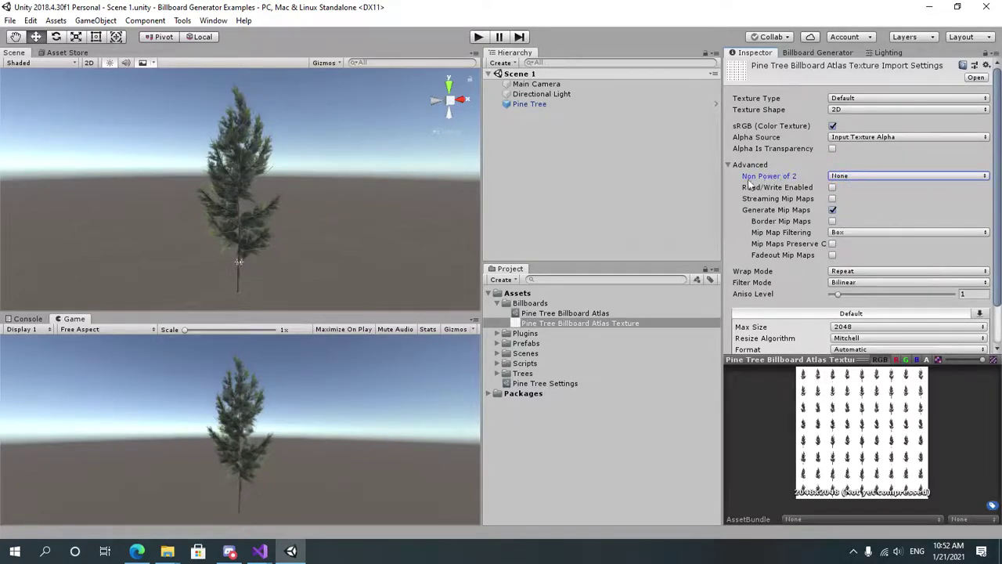
pyautogui.click(832, 210)
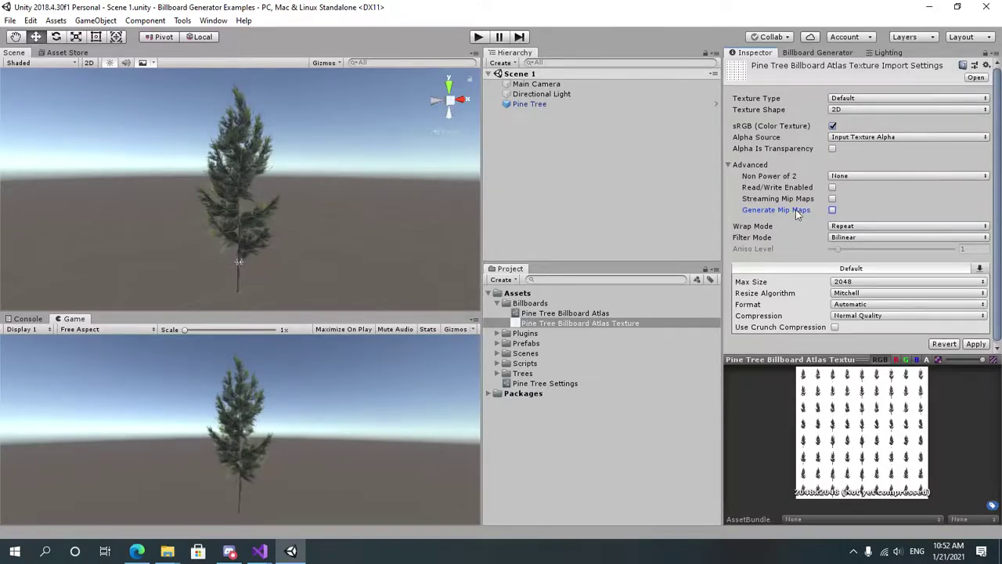
pyautogui.click(847, 237)
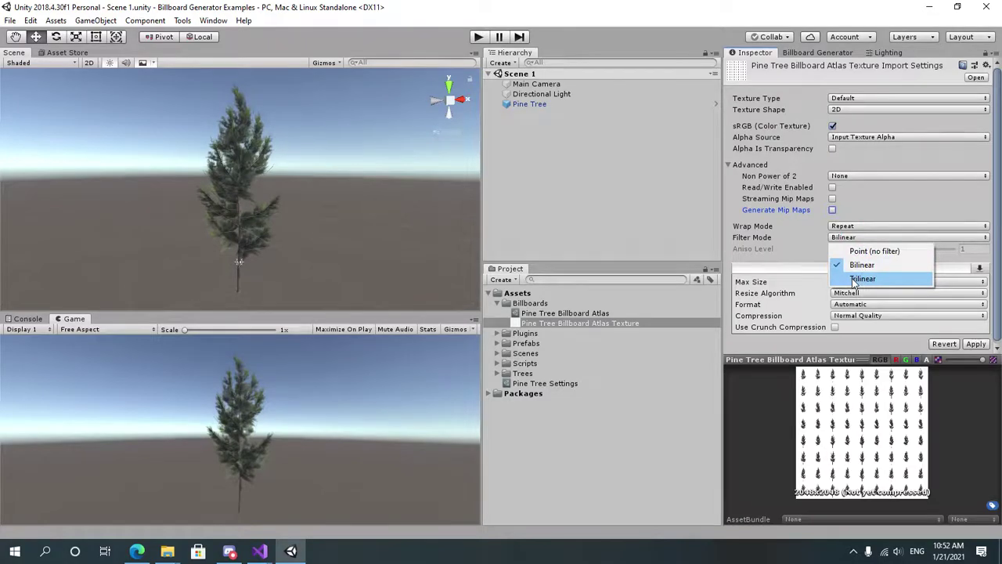
pyautogui.click(865, 279)
pyautogui.click(862, 316)
pyautogui.click(849, 285)
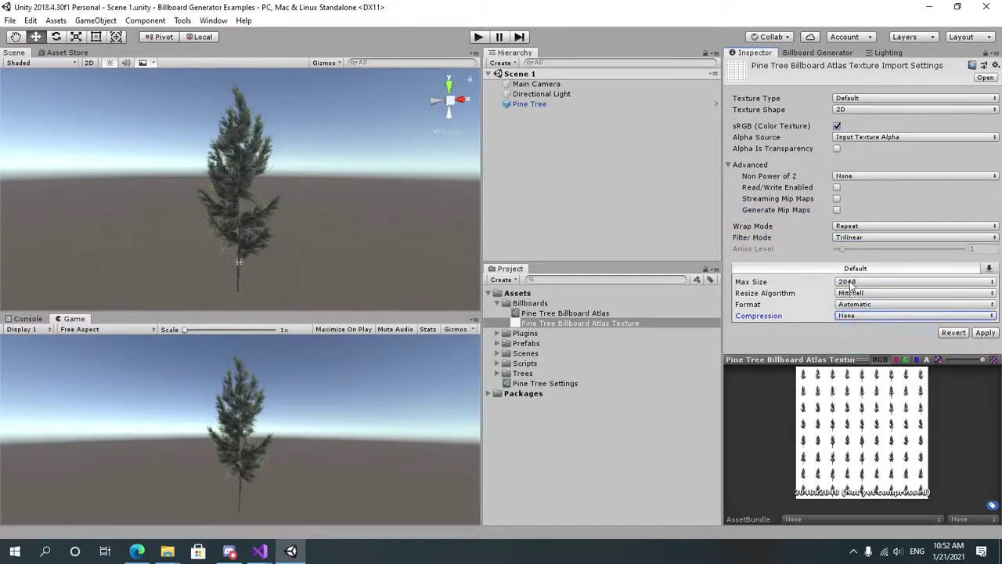
pyautogui.click(861, 282)
pyautogui.click(865, 406)
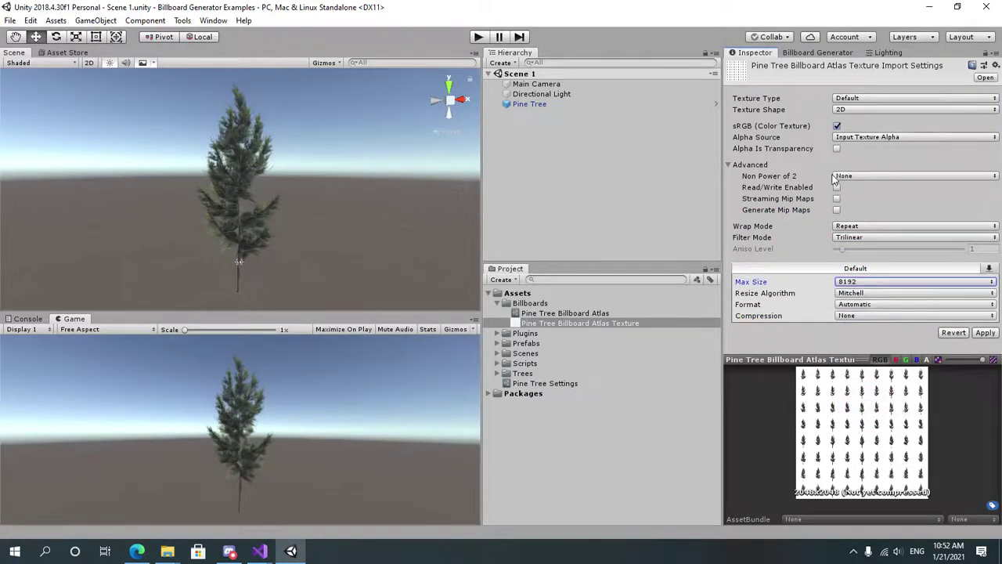
# Enable Alpha Is Transparency, set Clamp wrapping, set Max Size 4096, and apply
pyautogui.click(836, 149)
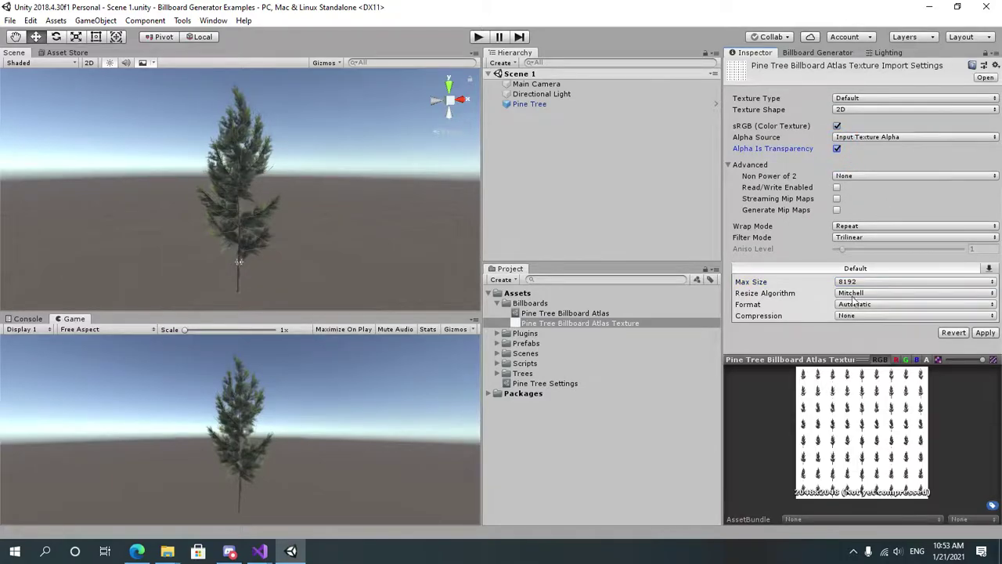
pyautogui.click(840, 227)
pyautogui.click(864, 254)
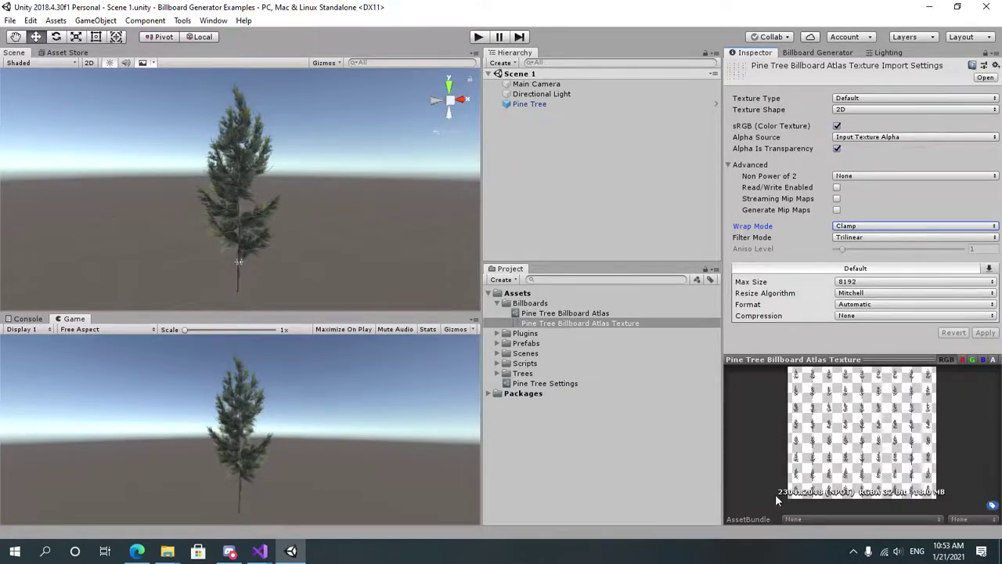
pyautogui.click(852, 282)
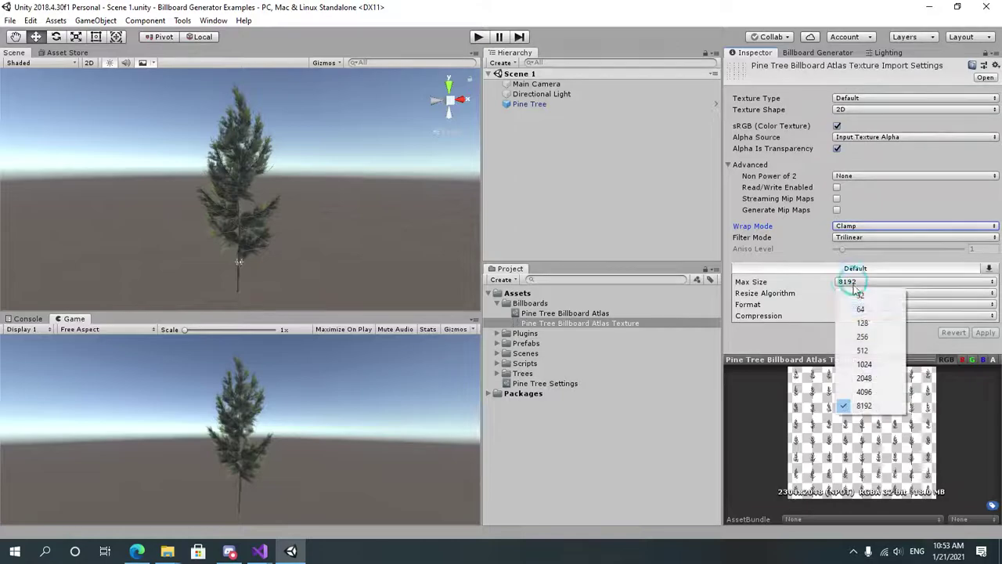
pyautogui.click(864, 393)
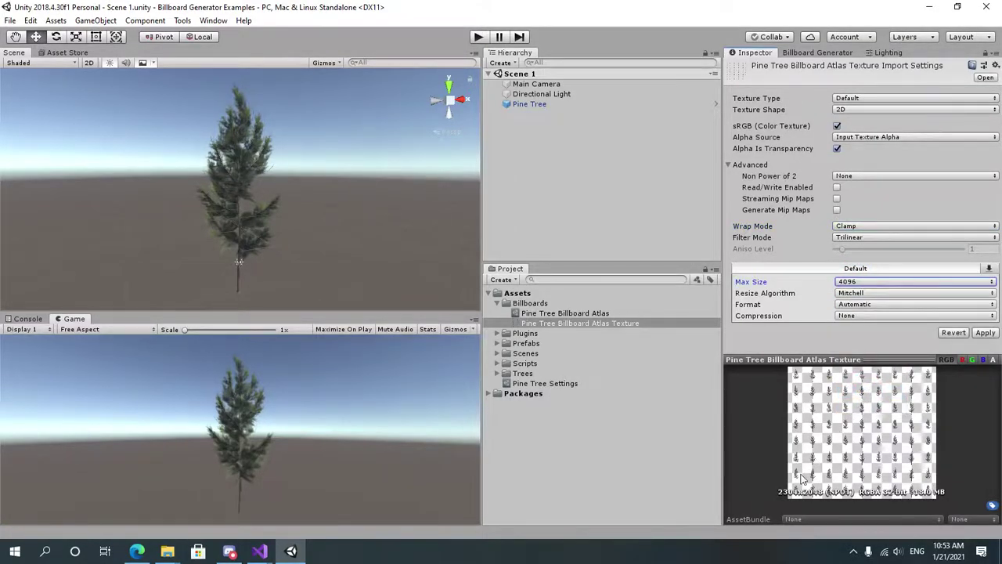
pyautogui.click(974, 332)
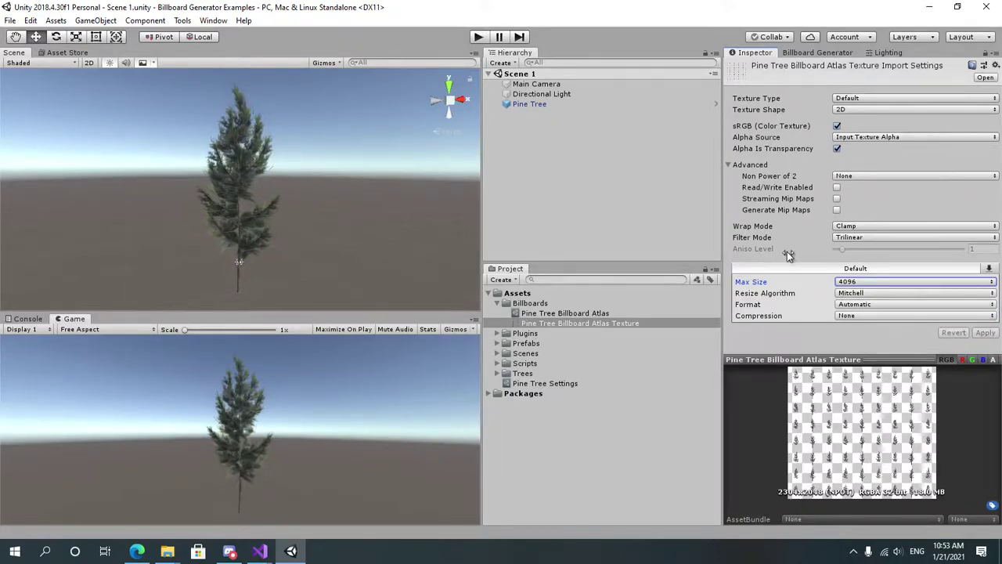
pyautogui.click(530, 303)
# Create a material named Pine Tree Billboard Material in the Billboards folder
pyautogui.rightClick(540, 303)
pyautogui.moveTo(637, 11)
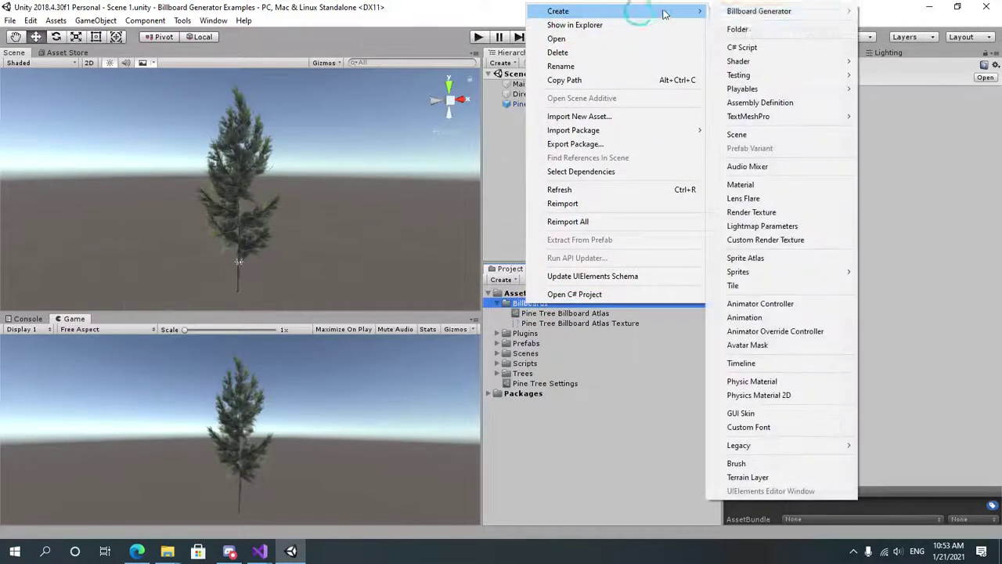
pyautogui.click(779, 180)
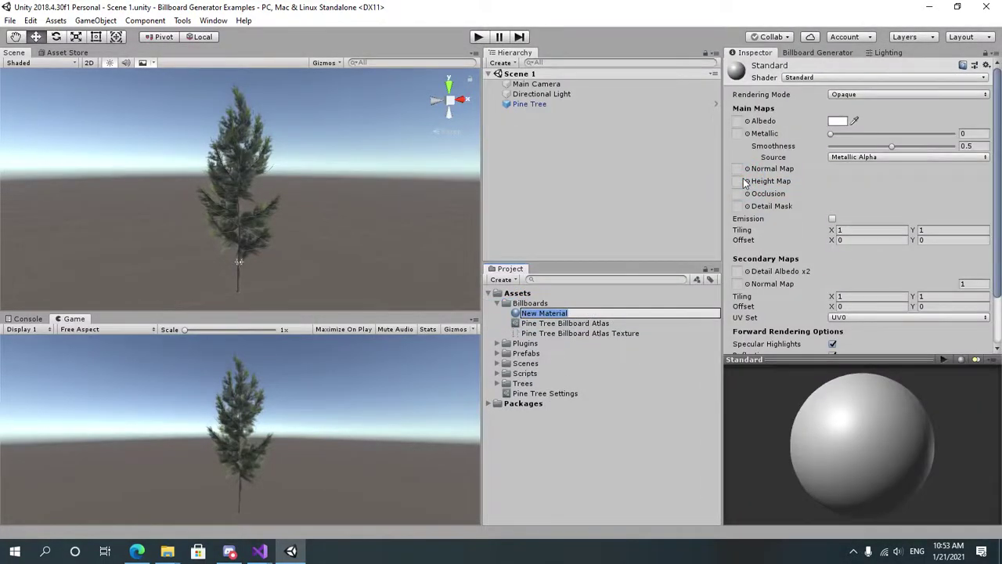
pyautogui.write('Pine Tree Billboard')
pyautogui.press('Return')
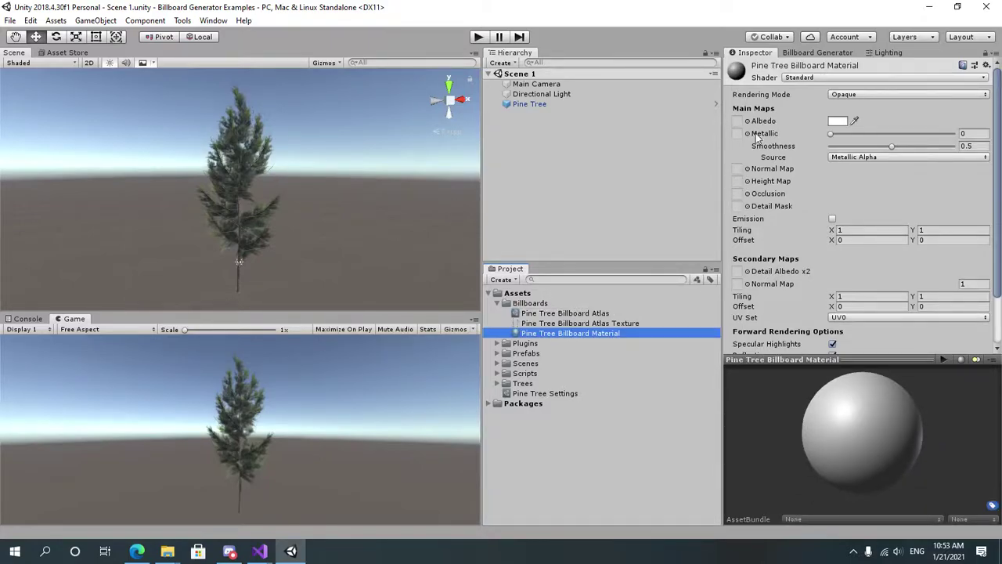
# Give the material the Unlit/Transparent shader with the atlas texture assigned
pyautogui.click(797, 78)
pyautogui.moveTo(814, 257)
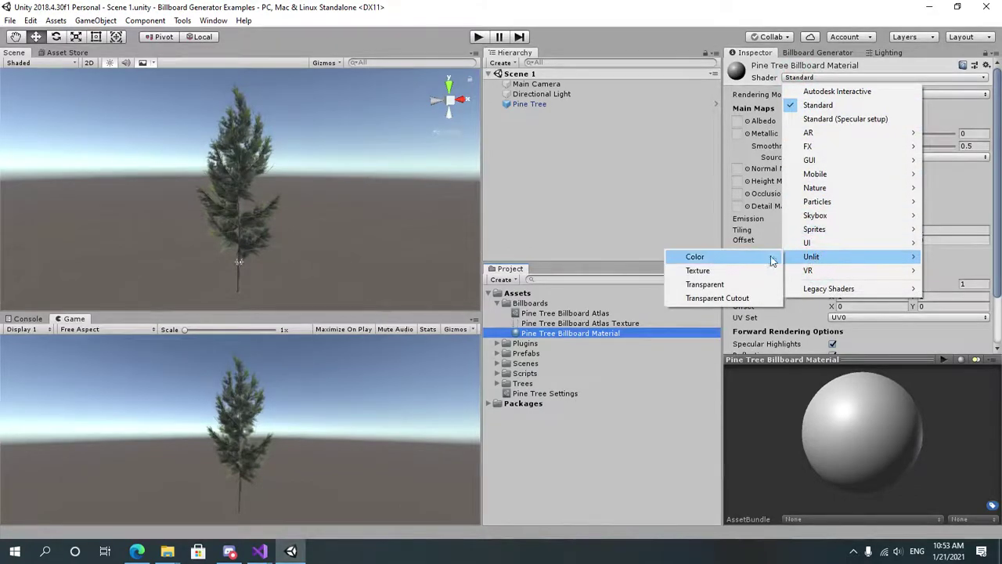
pyautogui.click(726, 274)
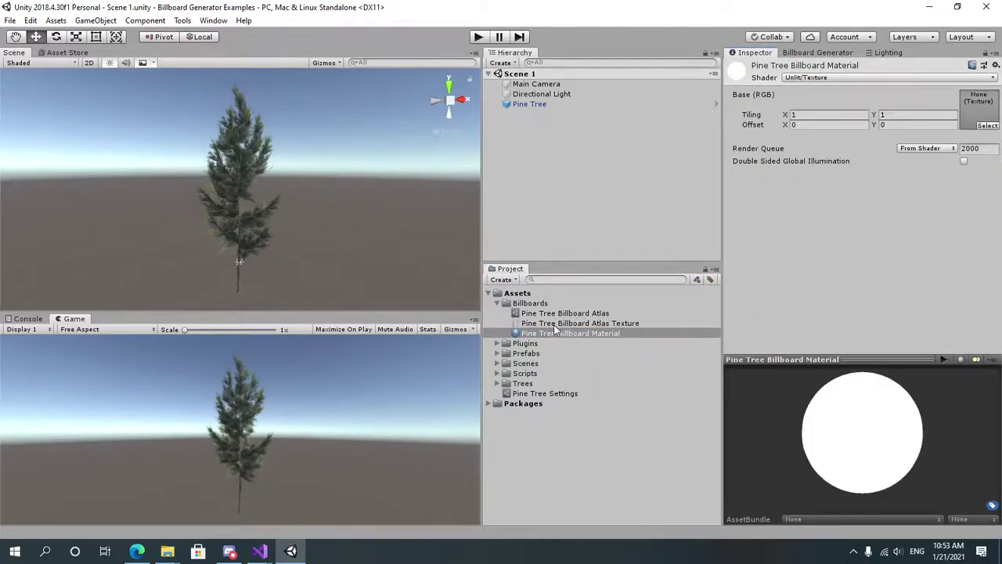
pyautogui.moveTo(554, 324); pyautogui.dragTo(979, 110)
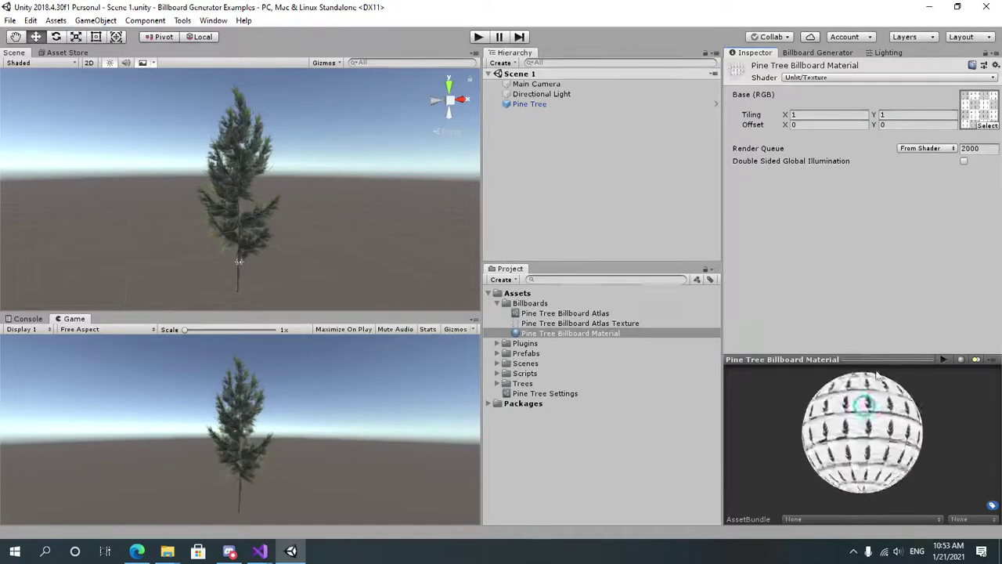
pyautogui.click(818, 77)
pyautogui.moveTo(814, 257)
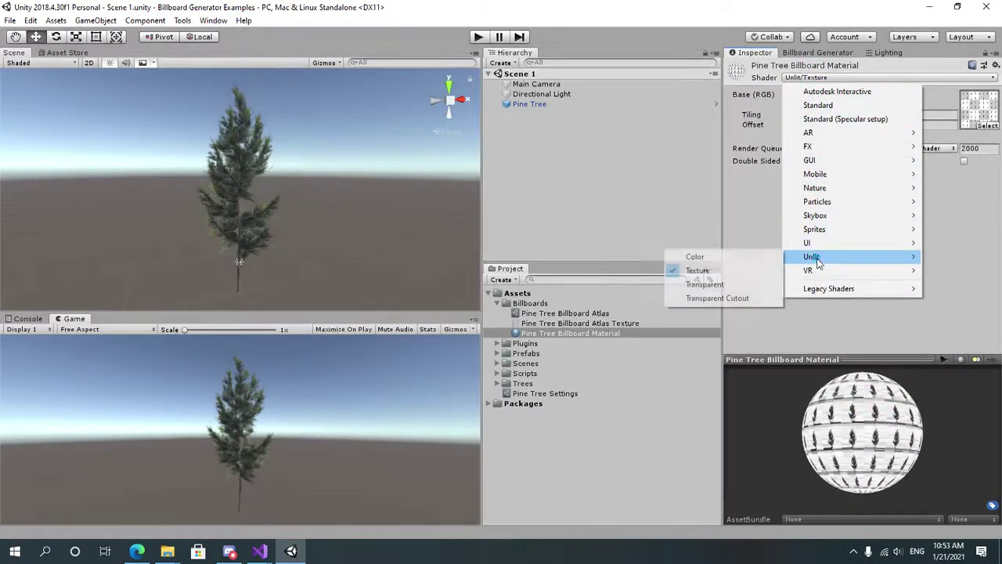
pyautogui.click(721, 285)
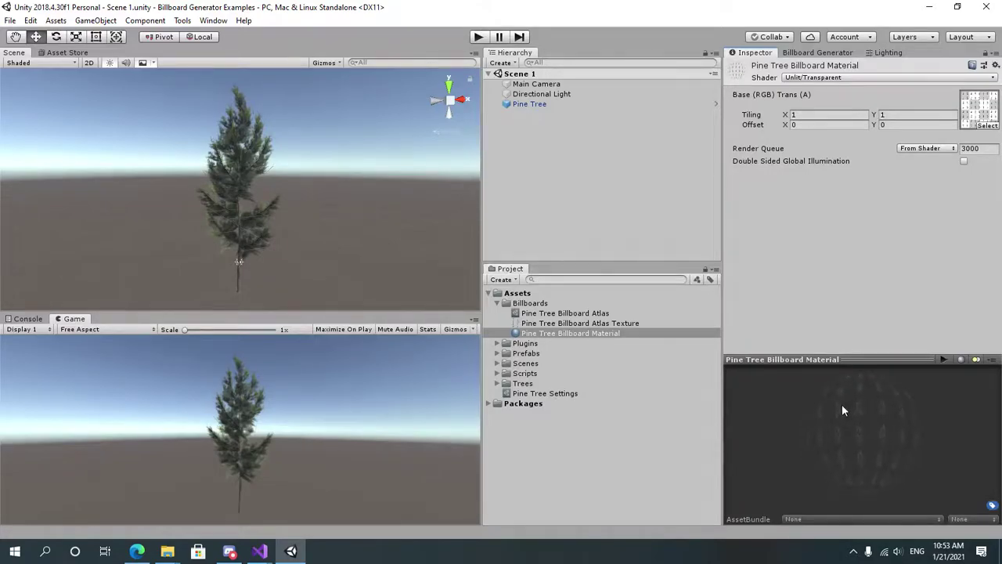
pyautogui.moveTo(843, 410); pyautogui.dragTo(842, 429)
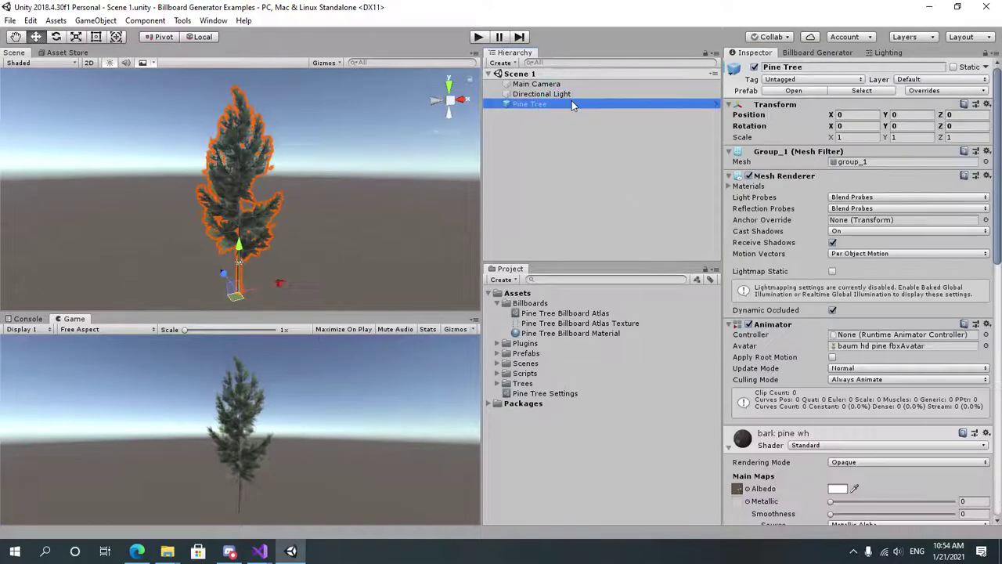
# Create an empty object in the Hierarchy named Pine Tree Billboard
pyautogui.rightClick(588, 226)
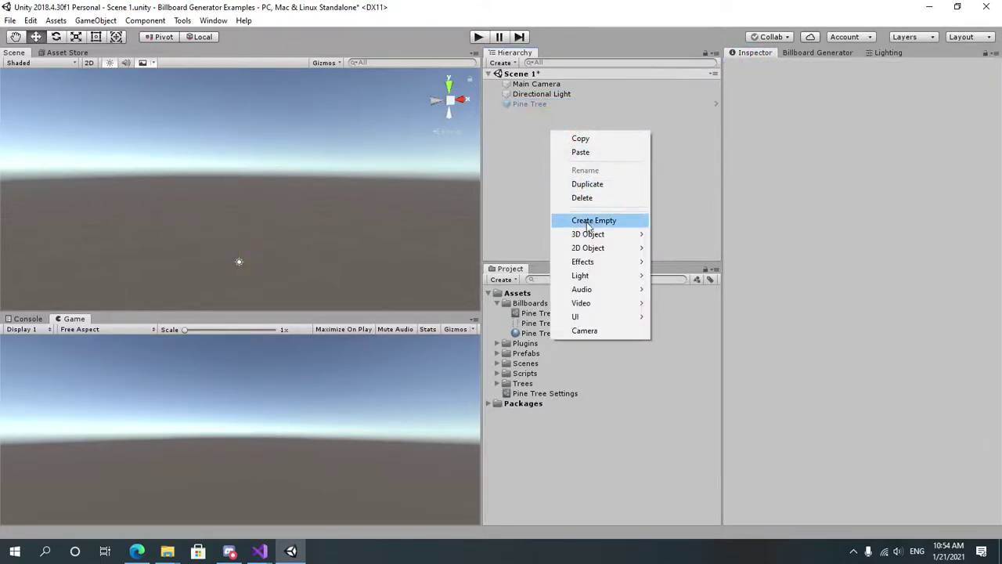
pyautogui.click(591, 221)
pyautogui.write('Pin')
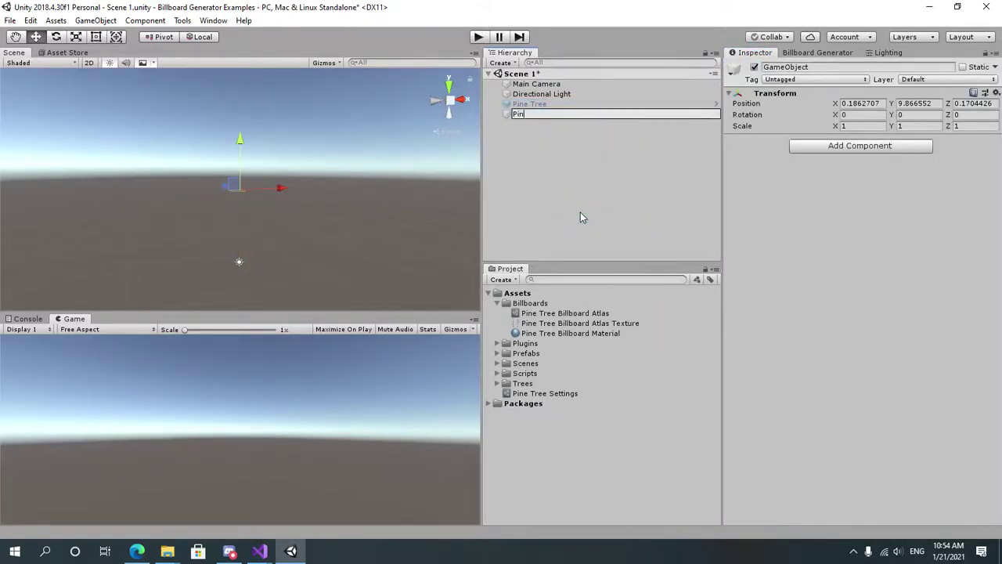
pyautogui.write('e Tree Billboard')
pyautogui.hotkey('ctrl', 'shift', 'Left')
pyautogui.write('Imposte')
pyautogui.press('BackSpace')
pyautogui.write('or')
pyautogui.hotkey('ctrl', 'shift', 'Left')
pyautogui.write('Billboard')
pyautogui.press('Return')
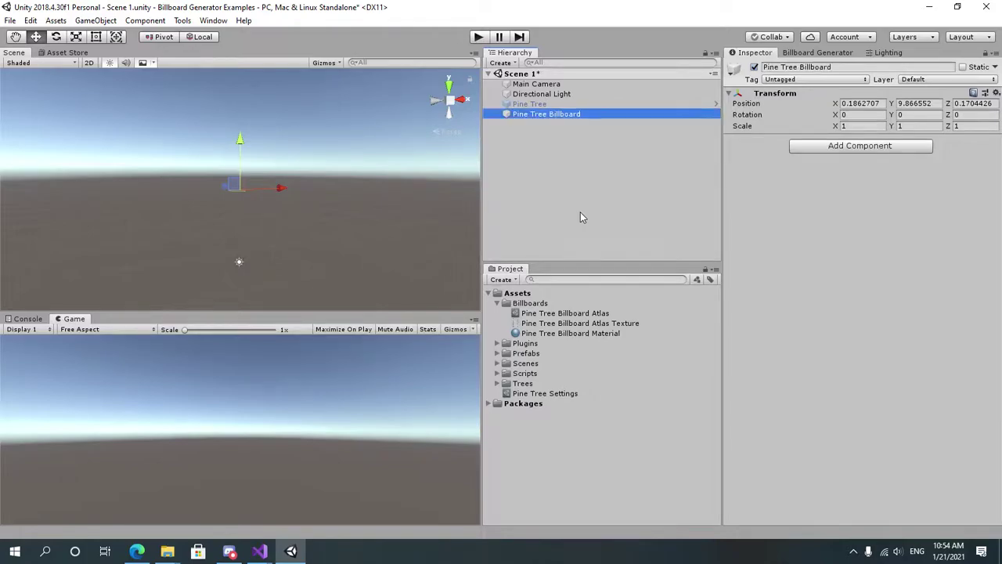
# Reset the Pine Tree Billboard's Transform to position 0, 0, 0
pyautogui.rightClick(774, 94)
pyautogui.click(791, 99)
pyautogui.keyDown('alt'); pyautogui.moveTo(259, 143); pyautogui.dragTo(335, 191); pyautogui.keyUp('alt')
pyautogui.click(630, 105)
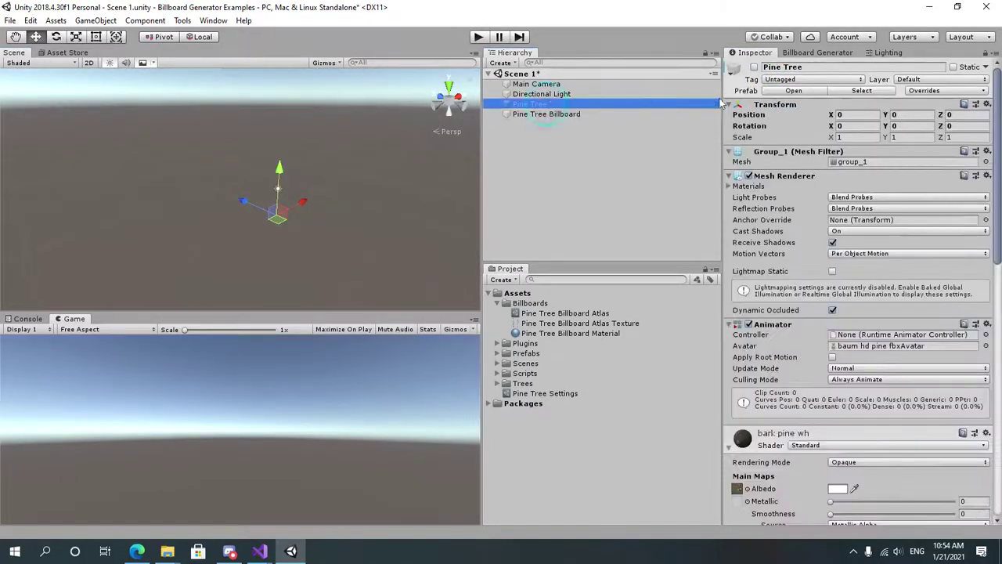
pyautogui.click(630, 113)
pyautogui.keyDown('alt'); pyautogui.moveTo(464, 191); pyautogui.dragTo(433, 192); pyautogui.keyUp('alt')
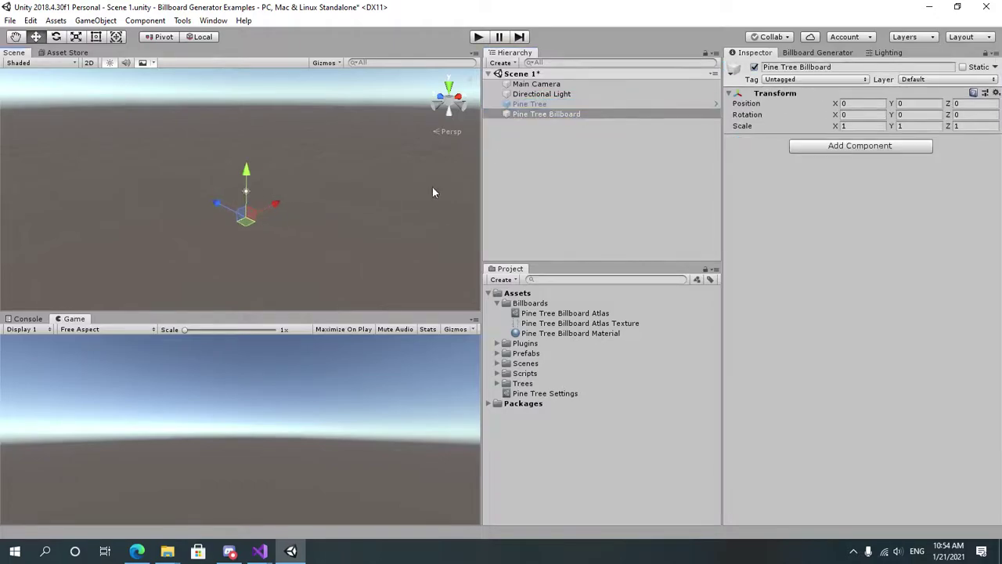
# Add a Runtime Billboard Renderer targeting Main Camera with the billboard material and atlas
pyautogui.click(827, 147)
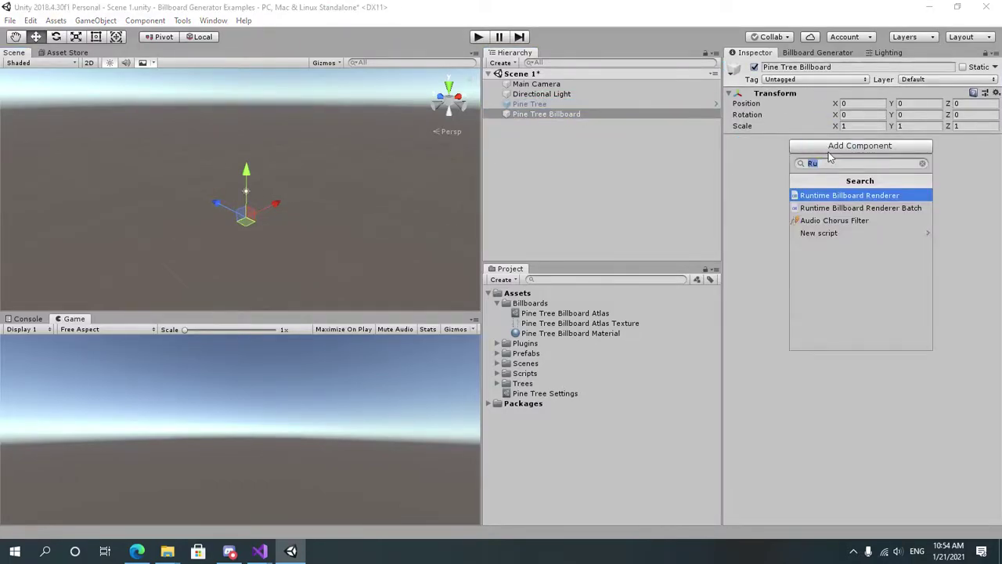
pyautogui.click(845, 196)
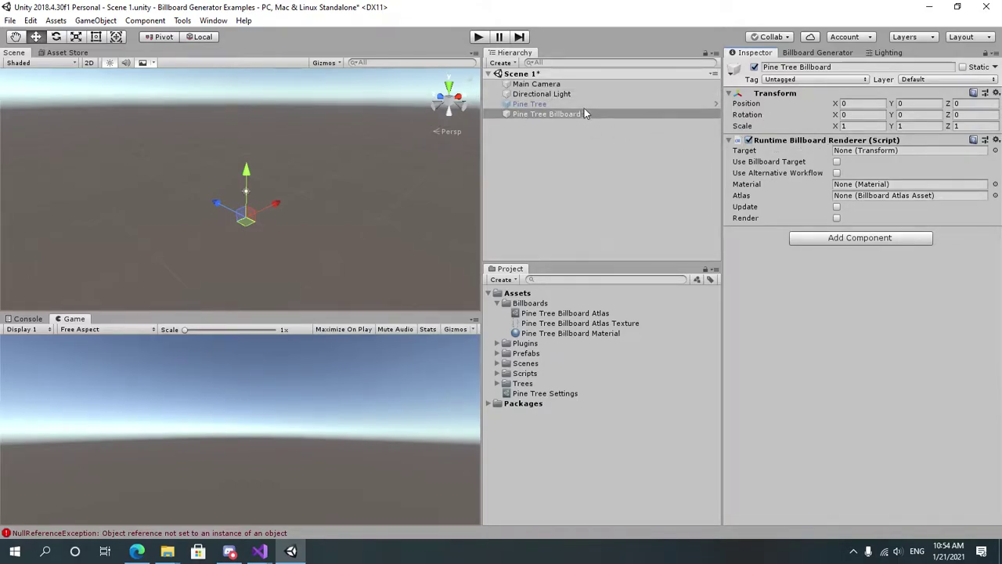
pyautogui.moveTo(584, 113); pyautogui.dragTo(850, 150)
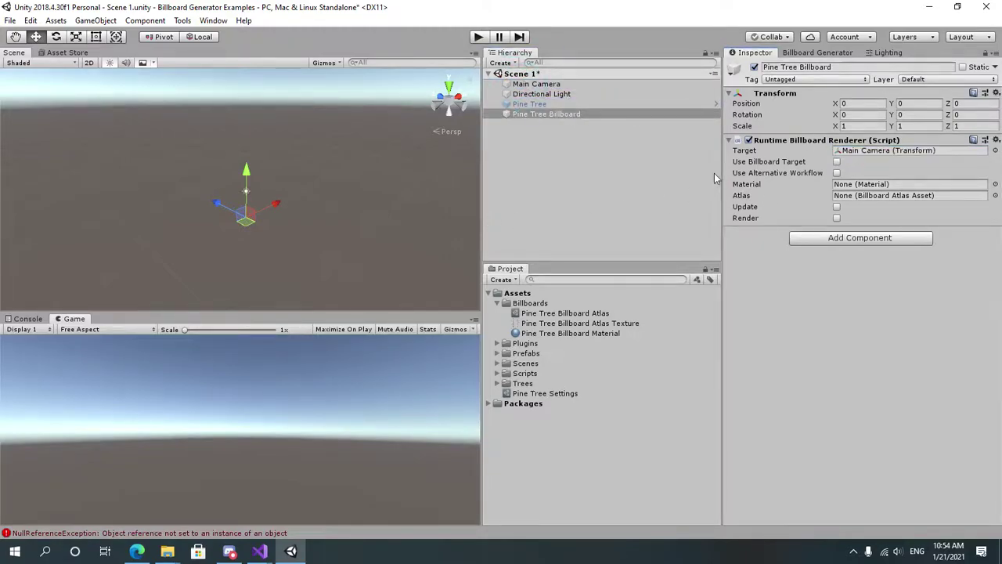
pyautogui.moveTo(550, 335); pyautogui.dragTo(863, 190)
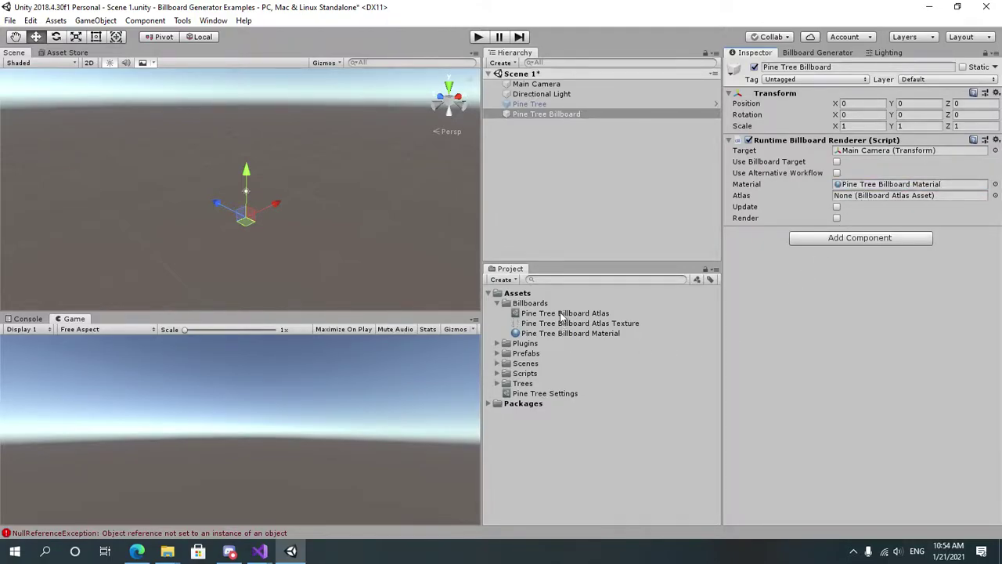
pyautogui.moveTo(553, 315); pyautogui.dragTo(885, 200)
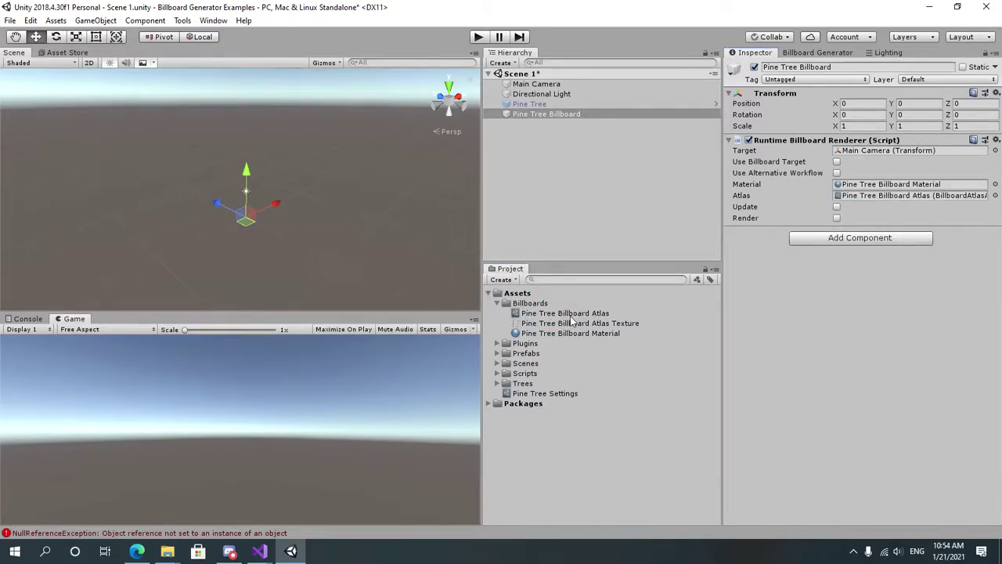
# Enable both Update and Render on the billboard renderer
pyautogui.click(748, 207)
pyautogui.click(744, 218)
pyautogui.click(836, 207)
pyautogui.click(837, 218)
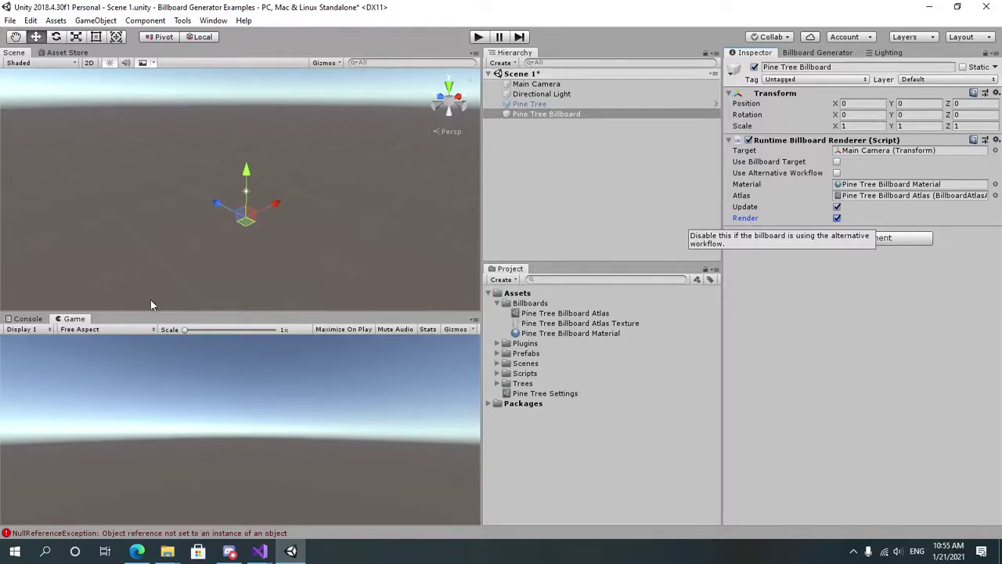
# Review and clear the NullReferenceException in the Console, then reselect Pine Tree Billboard
pyautogui.click(28, 318)
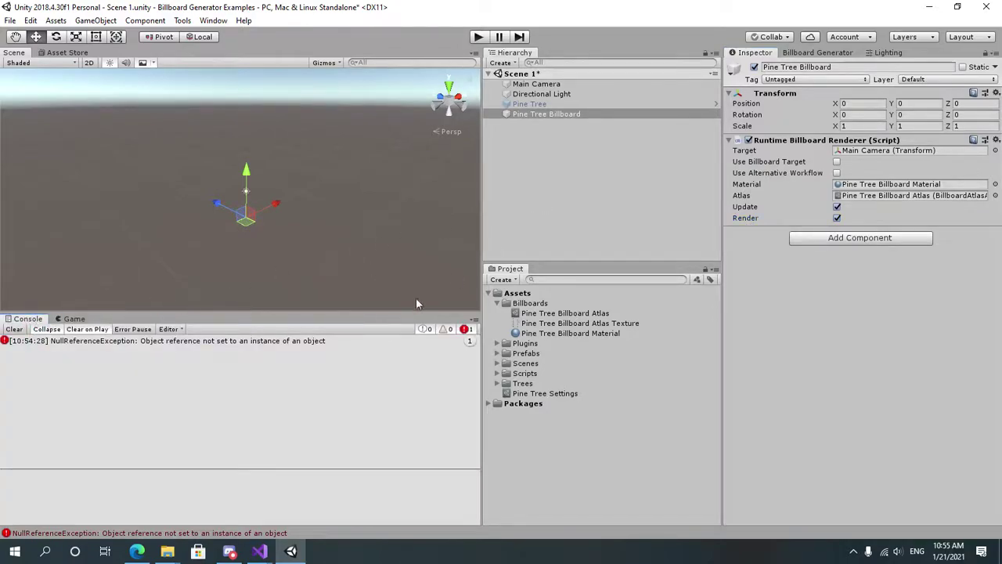
pyautogui.click(145, 344)
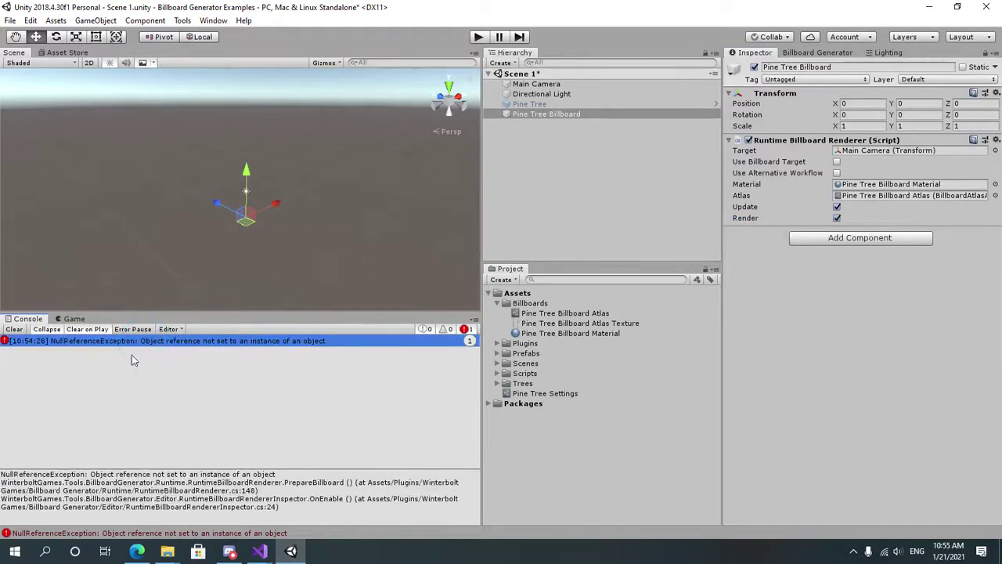
pyautogui.click(14, 328)
pyautogui.click(547, 185)
pyautogui.click(560, 114)
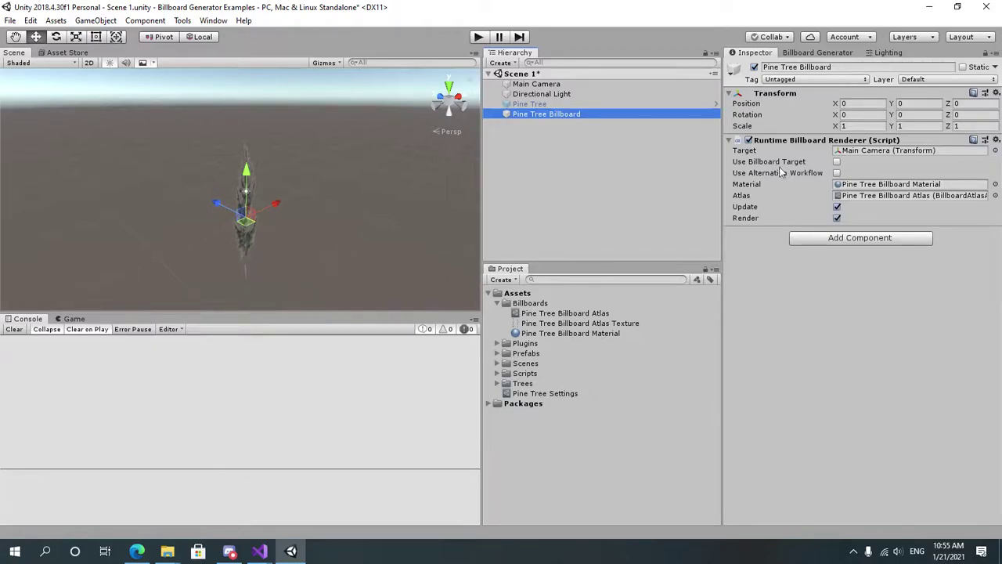
pyautogui.keyDown('alt'); pyautogui.moveTo(370, 182); pyautogui.dragTo(105, 134); pyautogui.keyUp('alt')
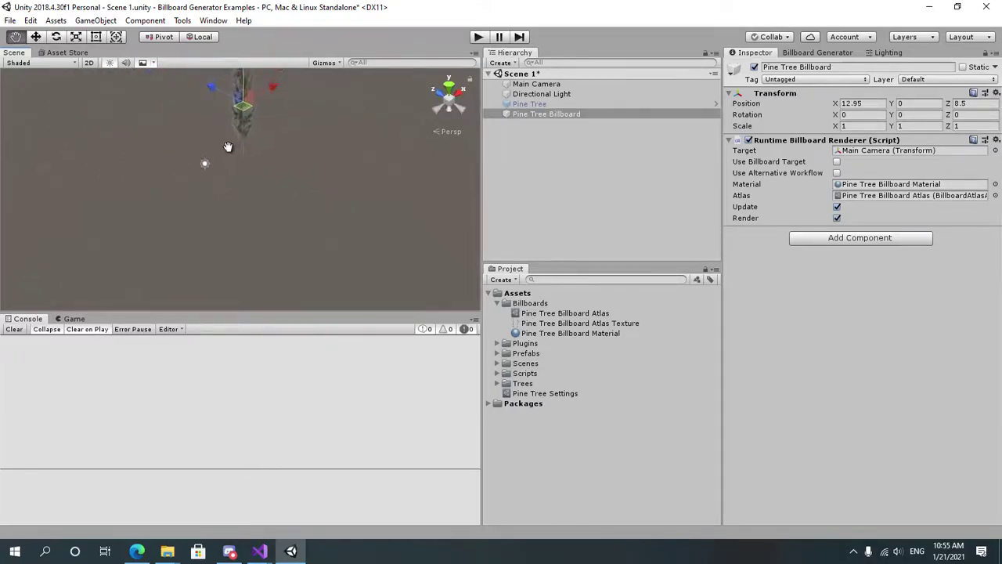
# Drag the Pine Tree Billboard to about X 0.71, Y 8.89, Z -10.86
pyautogui.moveTo(235, 118); pyautogui.dragTo(216, 121)
pyautogui.click(531, 84)
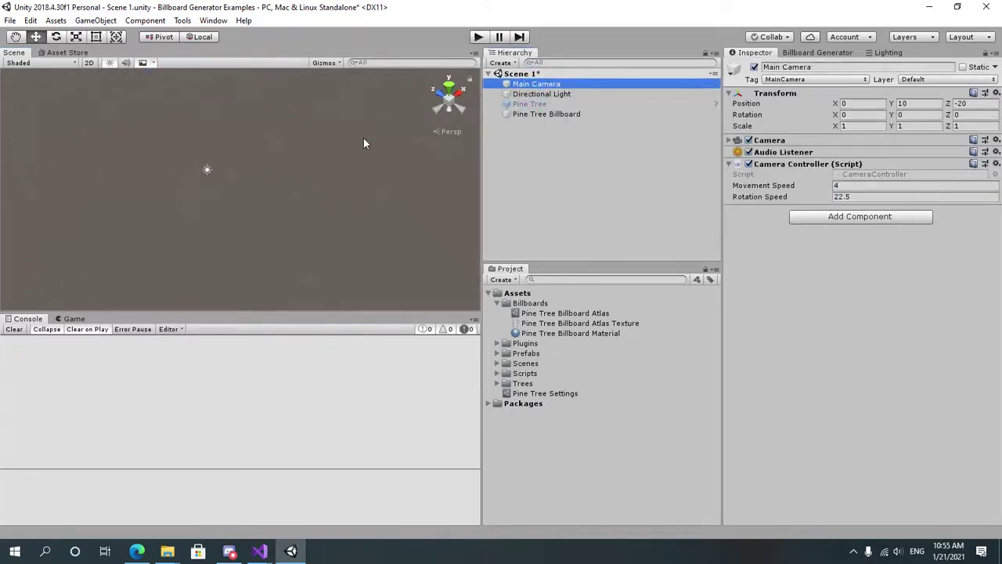
pyautogui.moveTo(363, 138)
pyautogui.keyDown('alt'); pyautogui.mouseDown()
pyautogui.moveTo(351, 139)
pyautogui.moveTo(475, 124)
pyautogui.moveTo(355, 127)
pyautogui.mouseUp(); pyautogui.keyUp('alt')
pyautogui.click(540, 114)
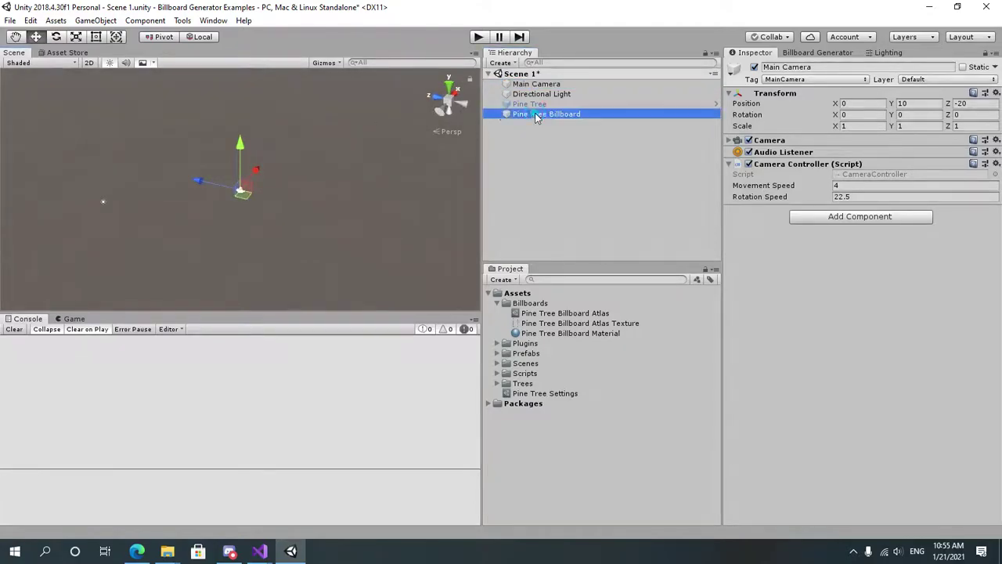
pyautogui.moveTo(92, 153)
pyautogui.mouseDown()
pyautogui.moveTo(103, 102)
pyautogui.moveTo(76, 127)
pyautogui.moveTo(130, 154)
pyautogui.moveTo(258, 169)
pyautogui.moveTo(284, 157)
pyautogui.moveTo(297, 206)
pyautogui.moveTo(359, 236)
pyautogui.moveTo(295, 181)
pyautogui.moveTo(274, 195)
pyautogui.moveTo(298, 204)
pyautogui.moveTo(259, 174)
pyautogui.moveTo(197, 169)
pyautogui.moveTo(144, 249)
pyautogui.moveTo(129, 227)
pyautogui.moveTo(145, 169)
pyautogui.moveTo(107, 151)
pyautogui.moveTo(84, 155)
pyautogui.mouseUp()
# With Main Camera selected, run Play mode in a maximized Game view, then stop it
pyautogui.click(75, 319)
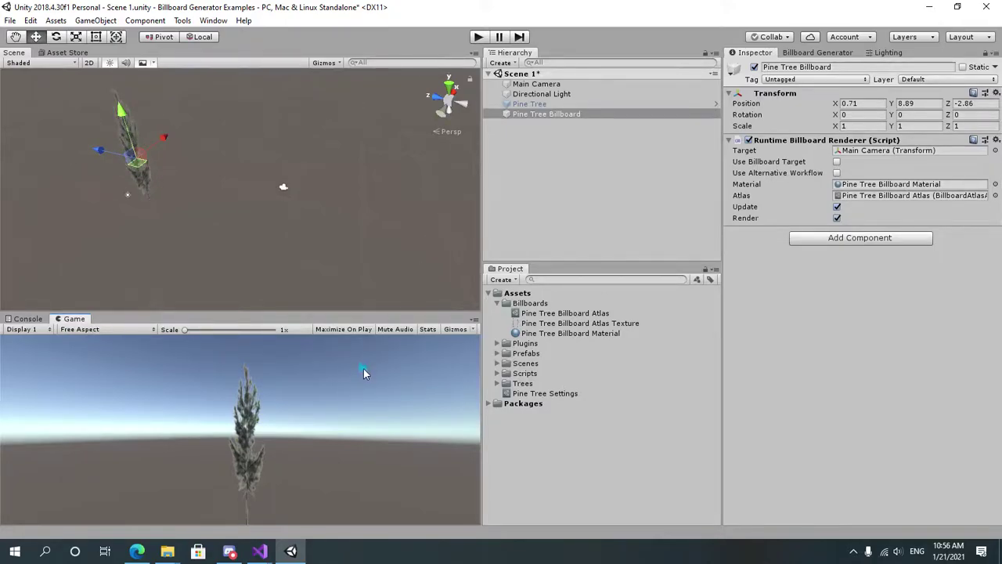
pyautogui.click(536, 84)
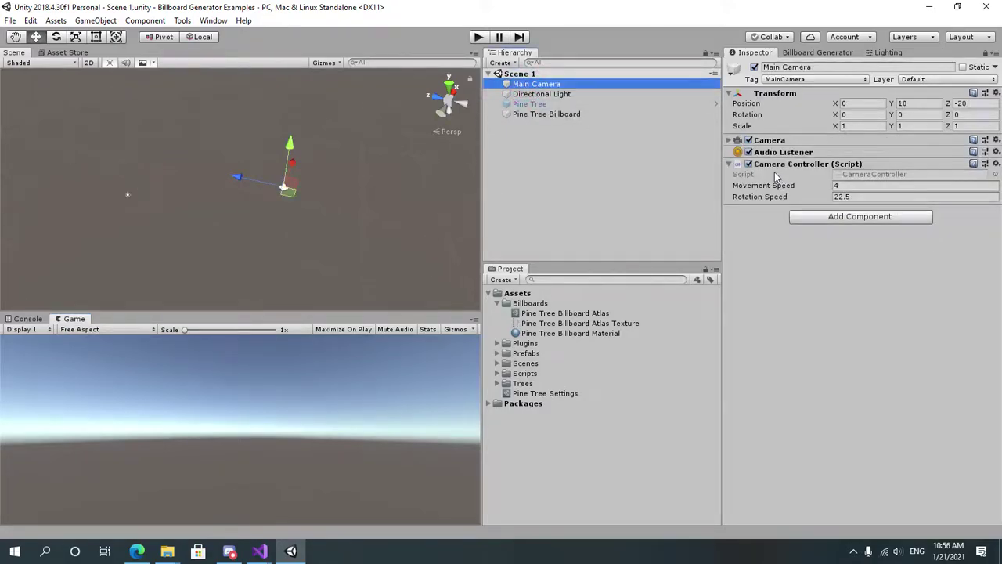
pyautogui.click(478, 37)
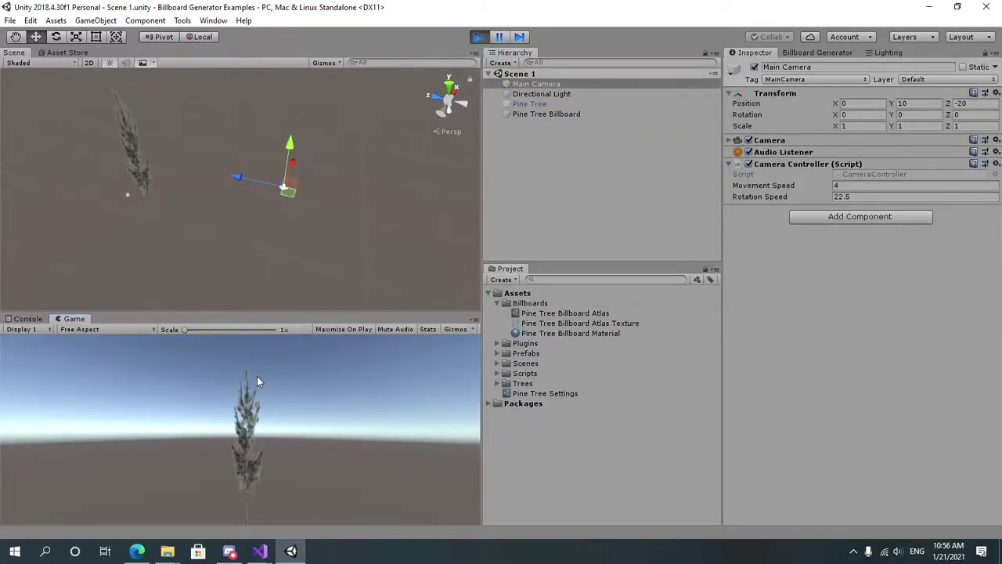
pyautogui.rightClick(79, 318)
pyautogui.click(117, 356)
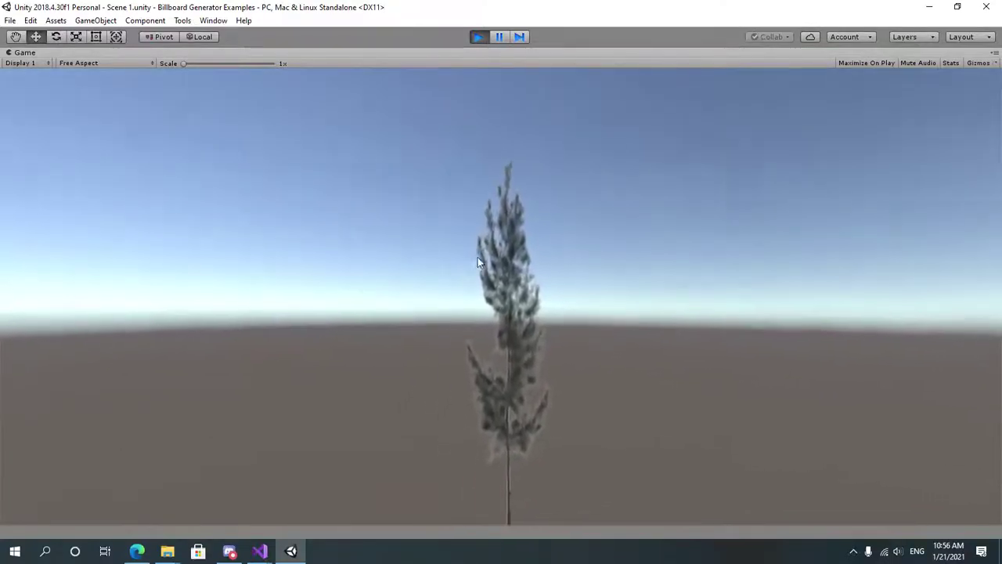
pyautogui.click(478, 39)
# Inspect the atlas and its texture, then enter 1 for the atlas Renderer Scale X
pyautogui.click(532, 314)
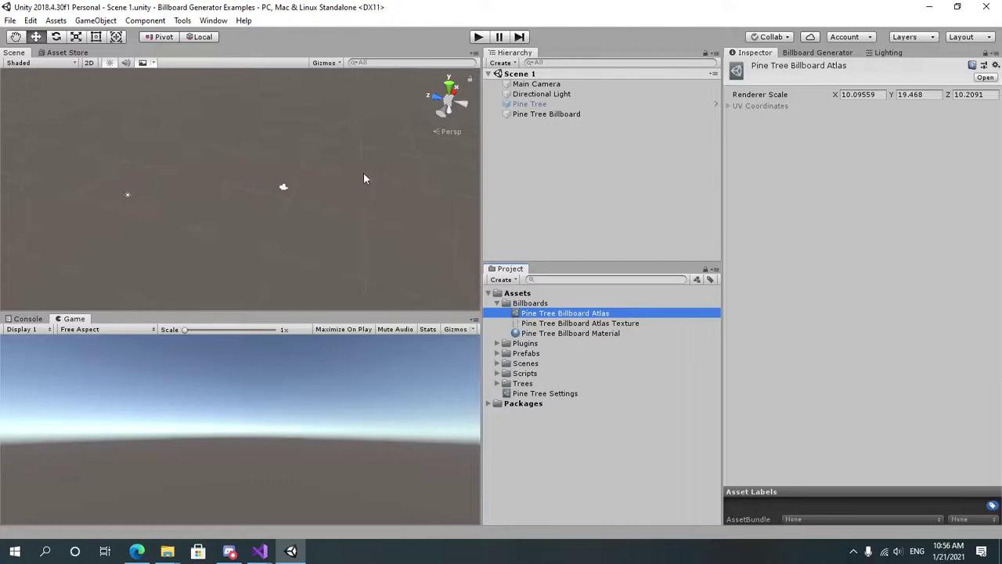
pyautogui.keyDown('alt'); pyautogui.moveTo(355, 171); pyautogui.dragTo(328, 168); pyautogui.keyUp('alt')
pyautogui.click(518, 115)
pyautogui.scroll(3, 258, 156)
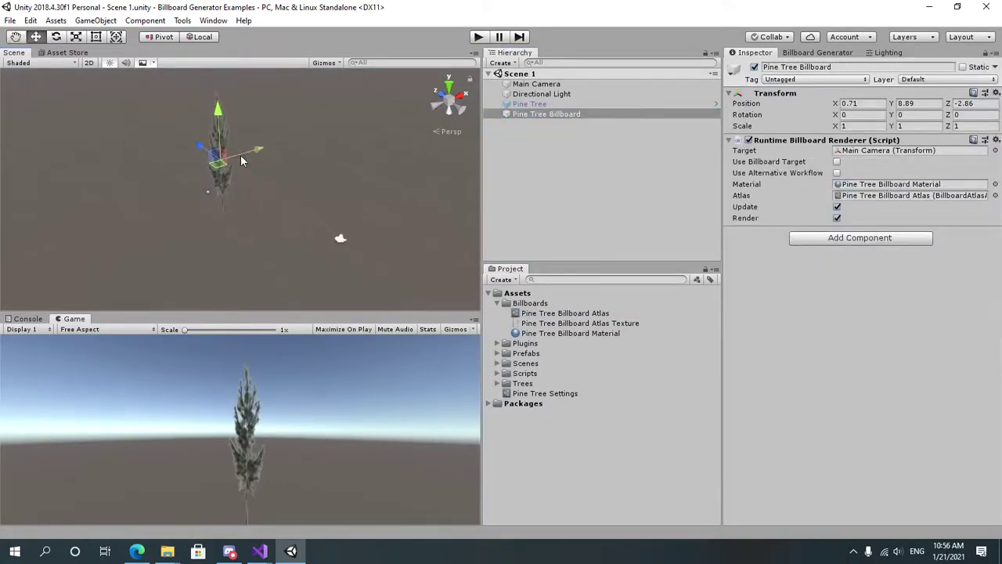
pyautogui.click(548, 324)
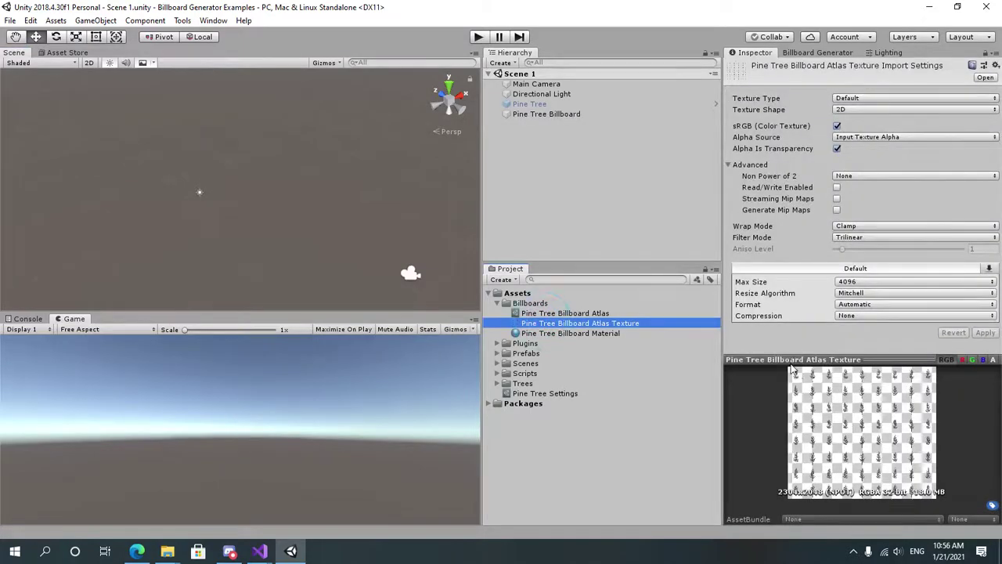
pyautogui.click(553, 313)
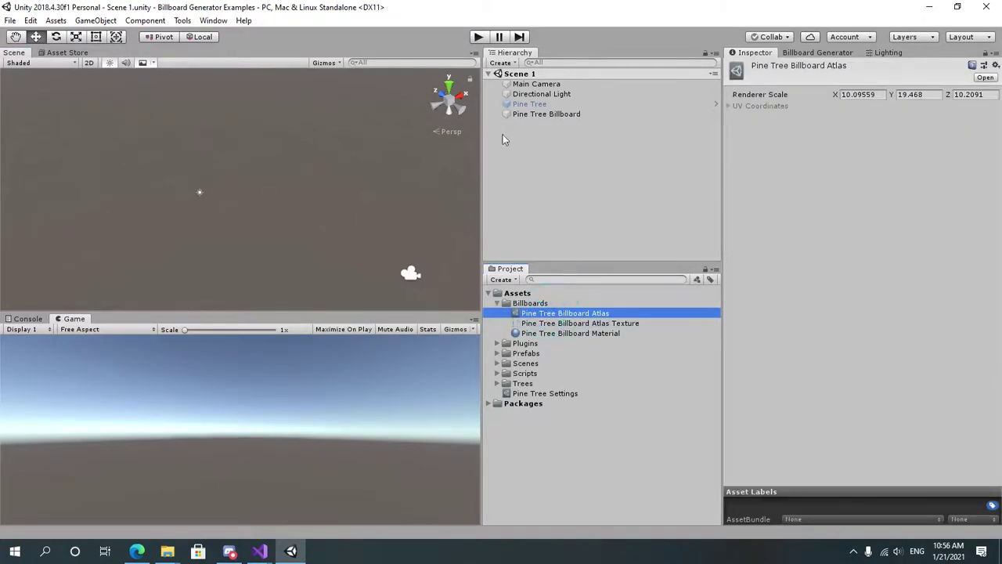
pyautogui.click(528, 115)
pyautogui.hotkey('ctrl', 'z')
pyautogui.click(868, 94)
pyautogui.write('15')
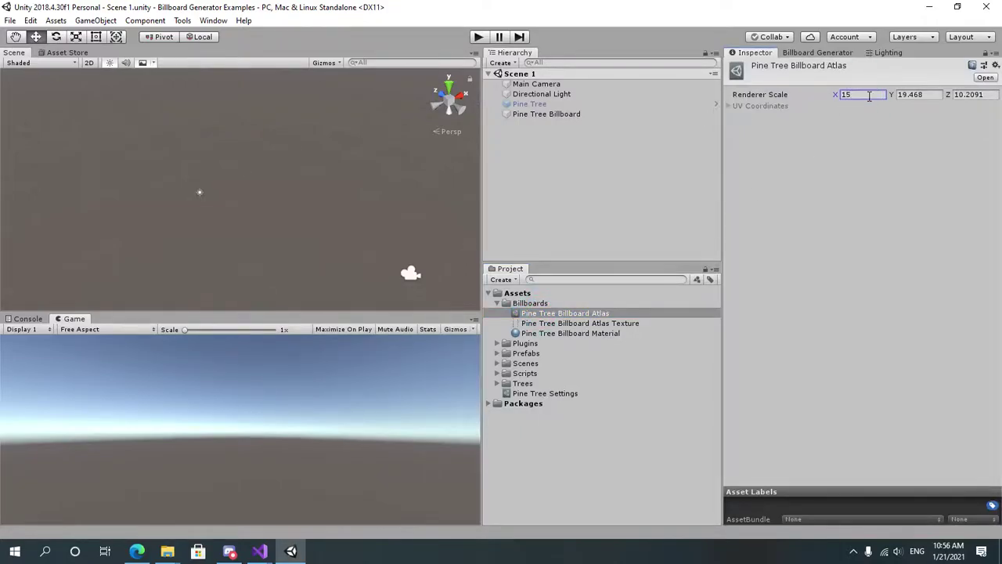
# Select Pine Tree Billboard and frame it up close in the Scene view
pyautogui.click(548, 114)
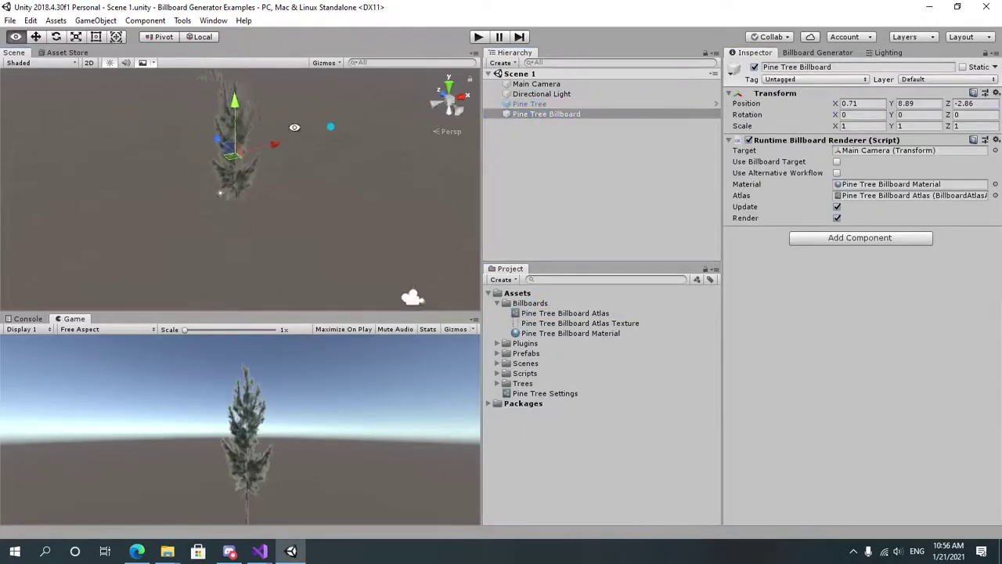
pyautogui.moveTo(258, 196); pyautogui.dragTo(282, 142, button='middle')
pyautogui.scroll(5, 294, 173)
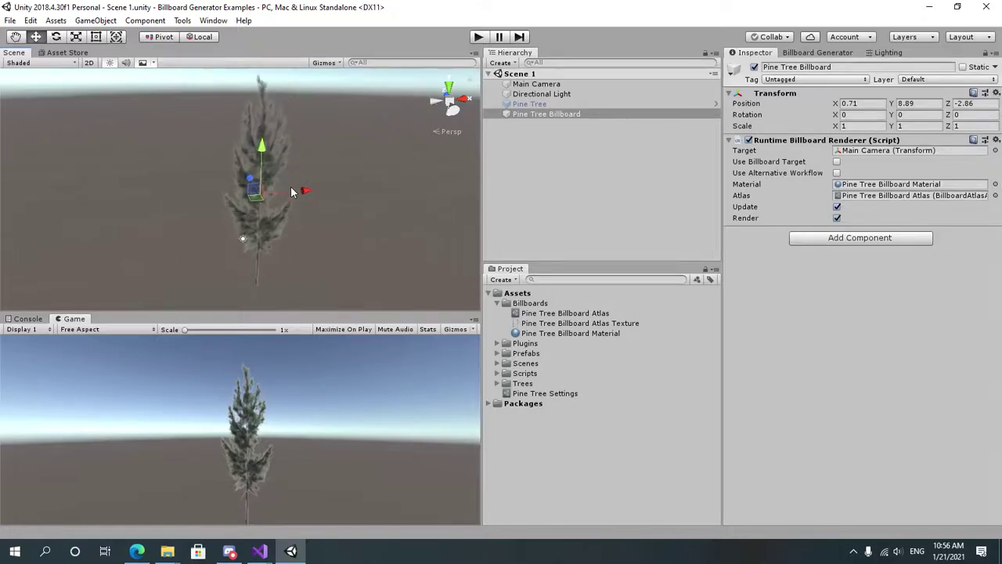
pyautogui.moveTo(289, 183); pyautogui.dragTo(214, 168, button='middle')
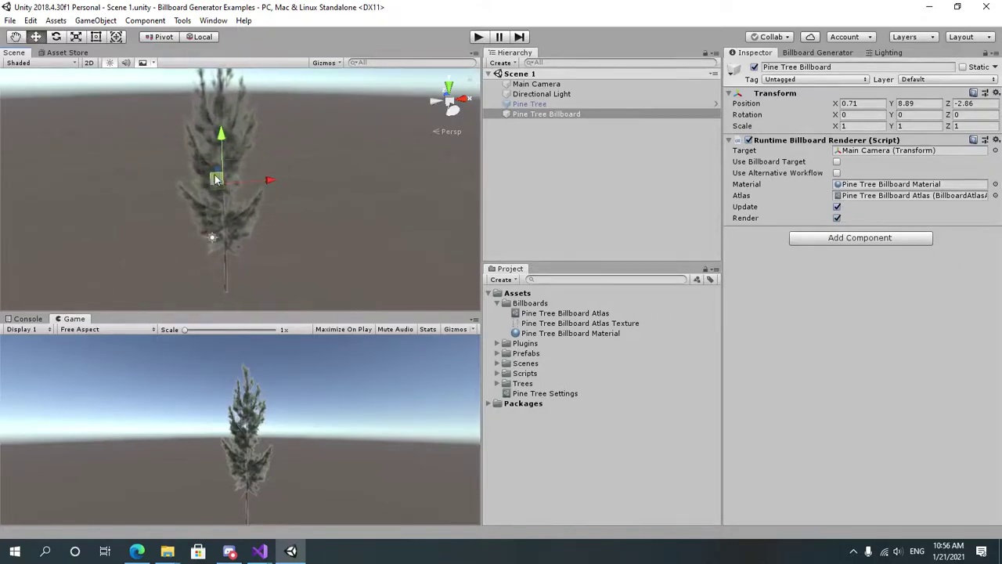
pyautogui.keyDown('alt'); pyautogui.moveTo(214, 168); pyautogui.dragTo(237, 155); pyautogui.keyUp('alt')
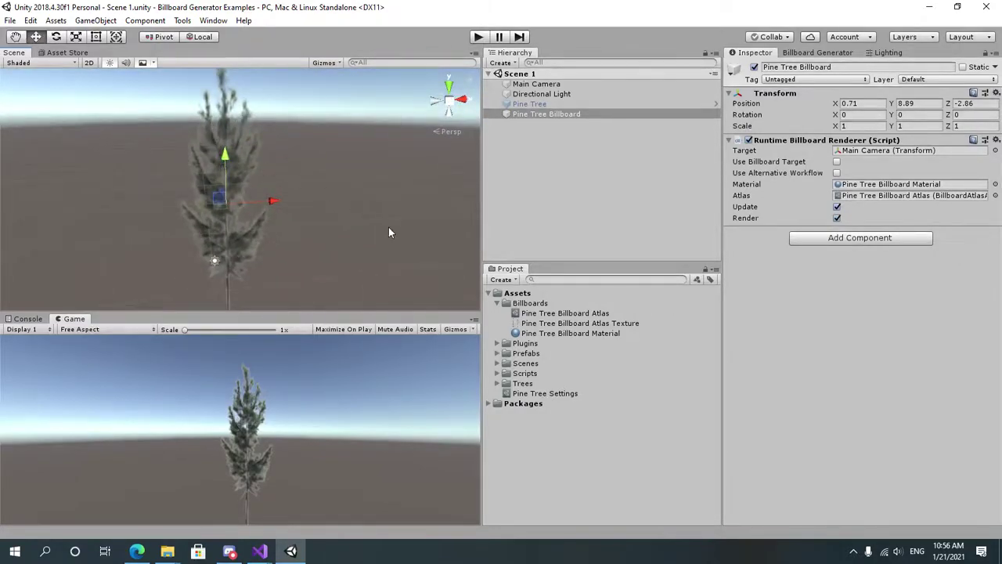
# With Main Camera selected, play the scene in a maximized Game view to view the pine billboard, then stop
pyautogui.click(537, 84)
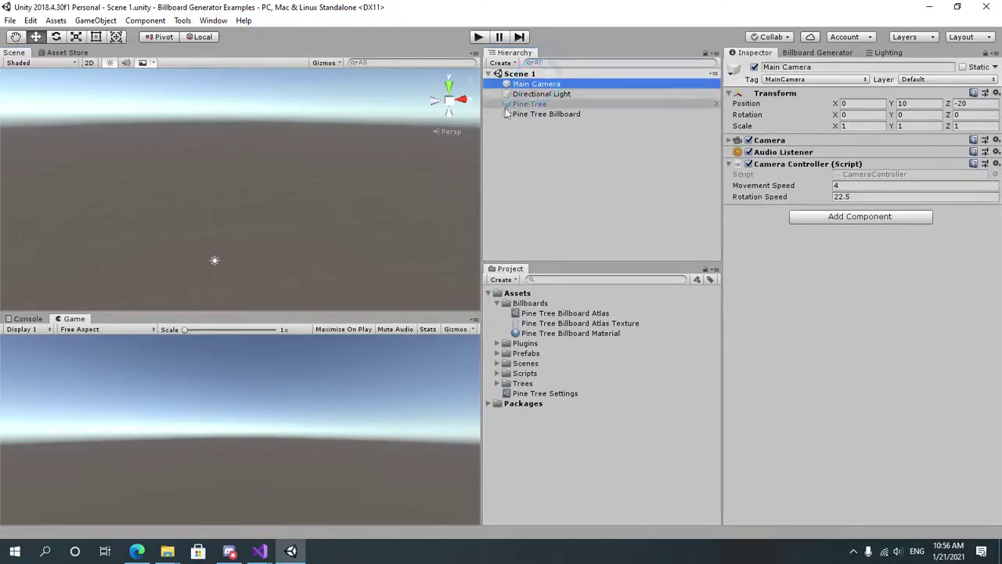
pyautogui.click(478, 37)
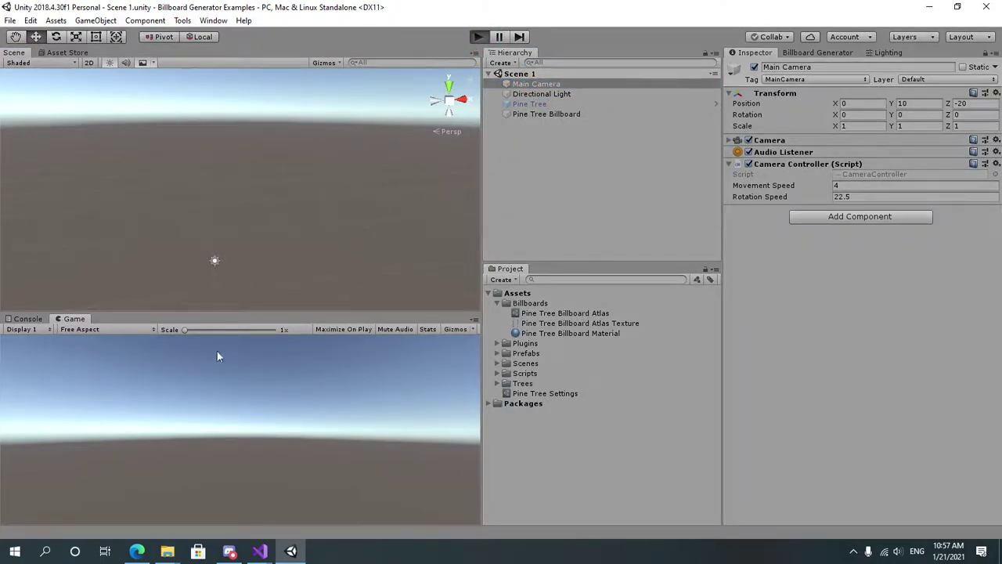
pyautogui.rightClick(75, 318)
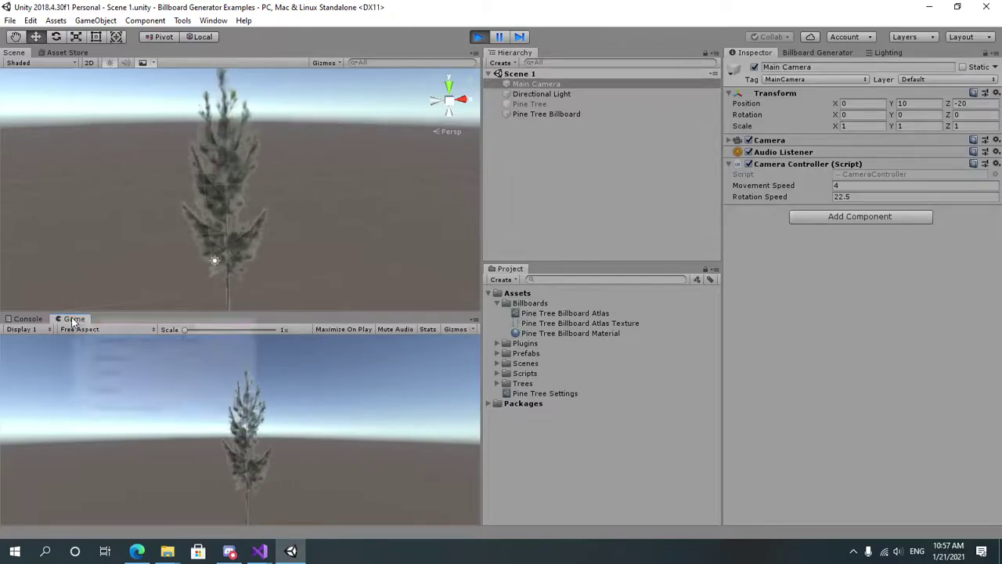
pyautogui.click(97, 359)
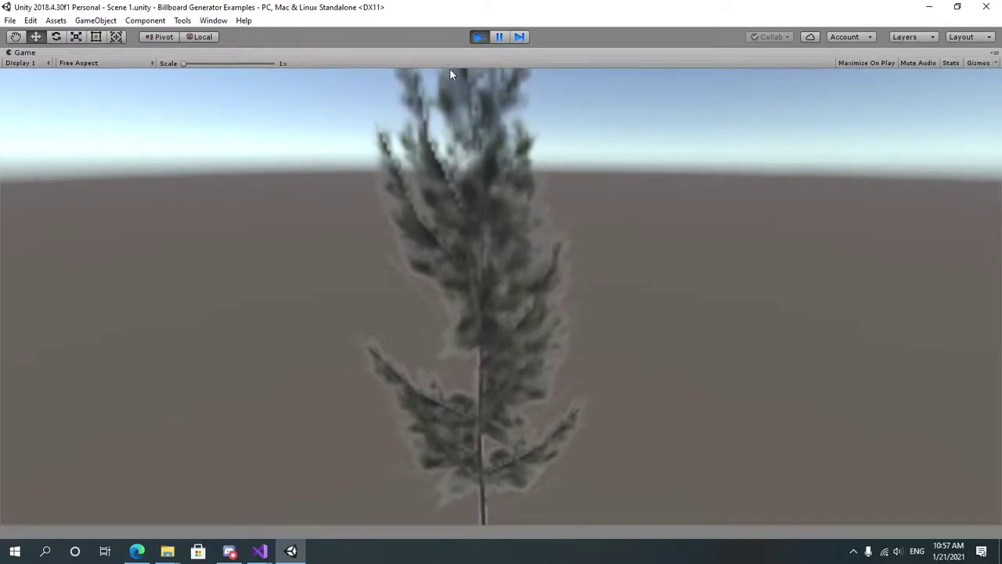
pyautogui.click(475, 37)
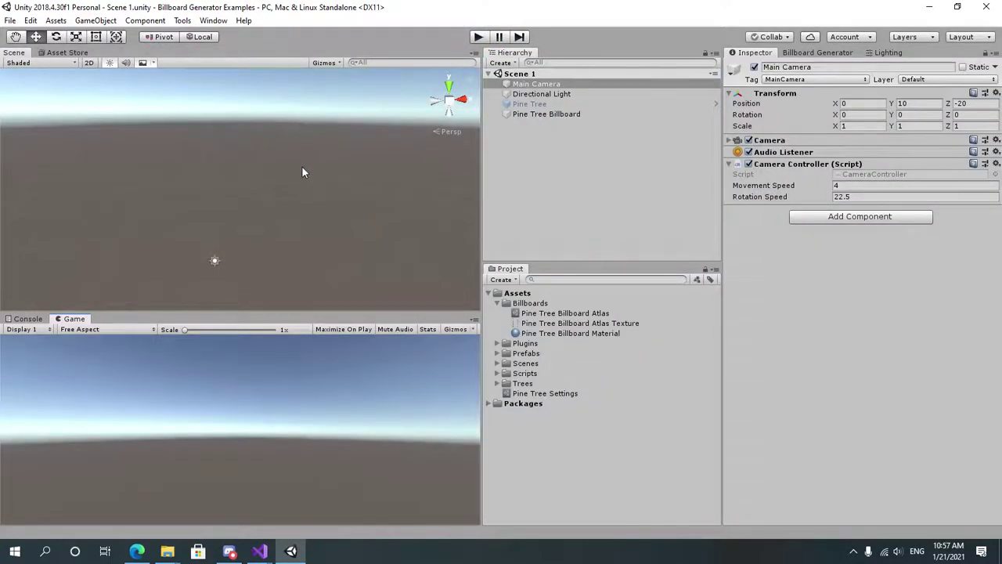